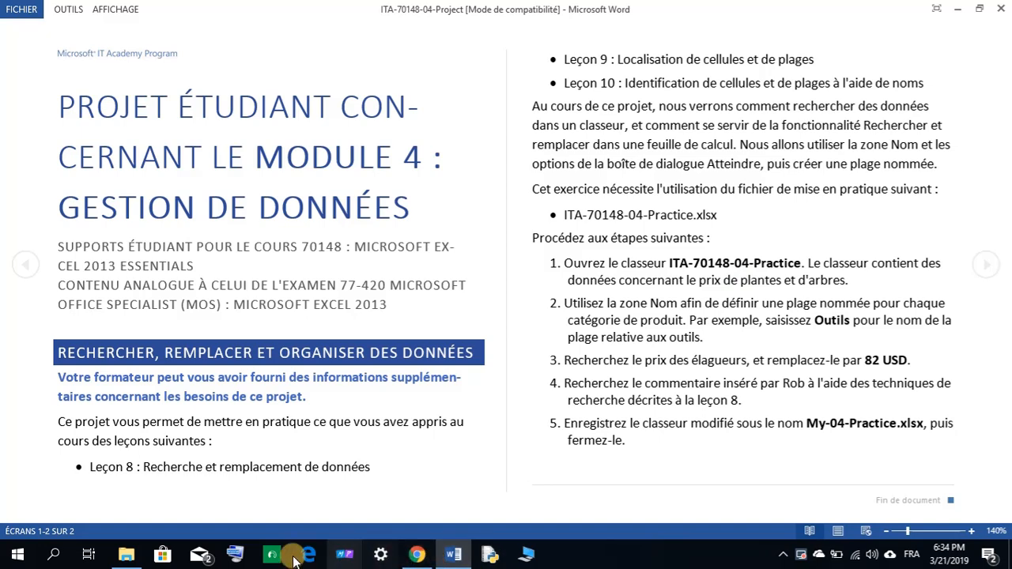
# Open the ITA-70148-04-Practice workbook, consult the project instructions in Word and return to the workbook in Excel.
pyautogui.click(127, 555)
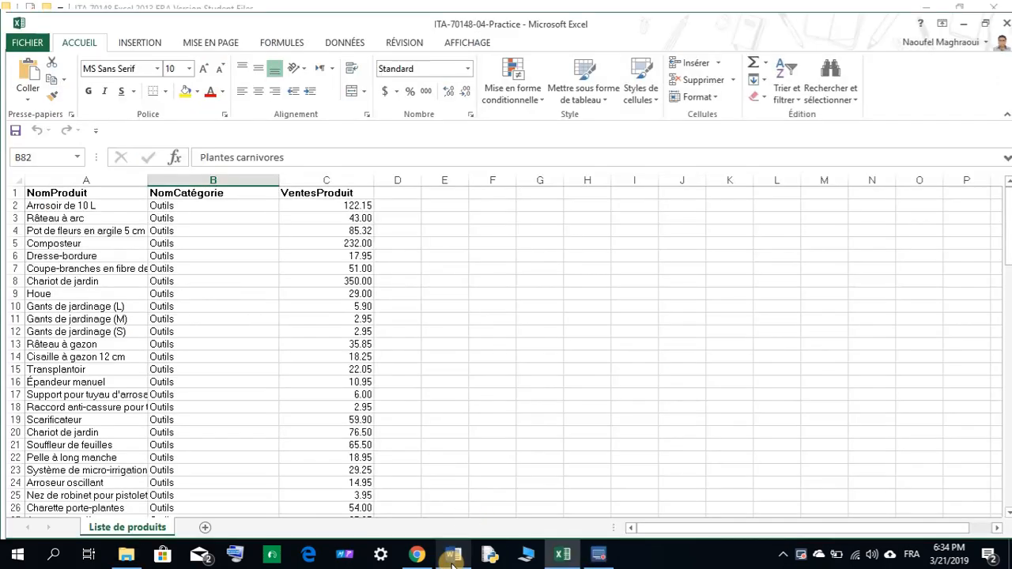
pyautogui.click(452, 557)
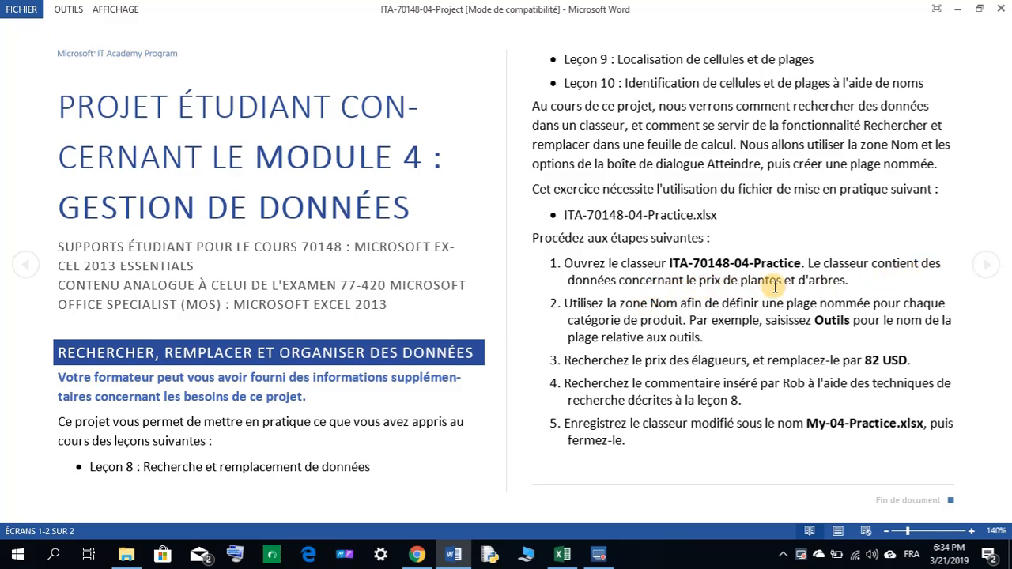
pyautogui.click(562, 555)
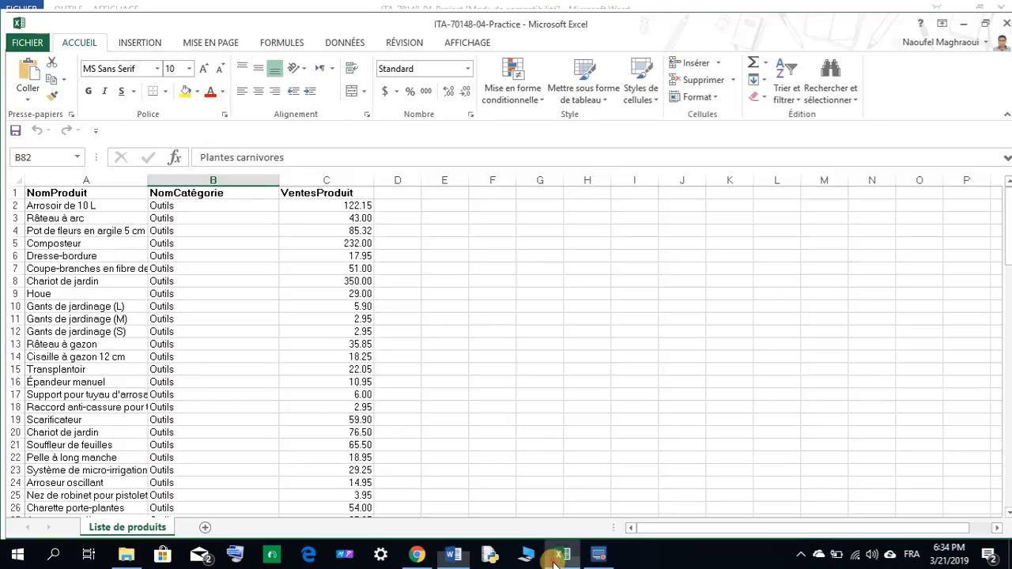
# Examine the product names and sales figures in the list, and read the named-range instruction in the Word project document.
pyautogui.click(89, 234)
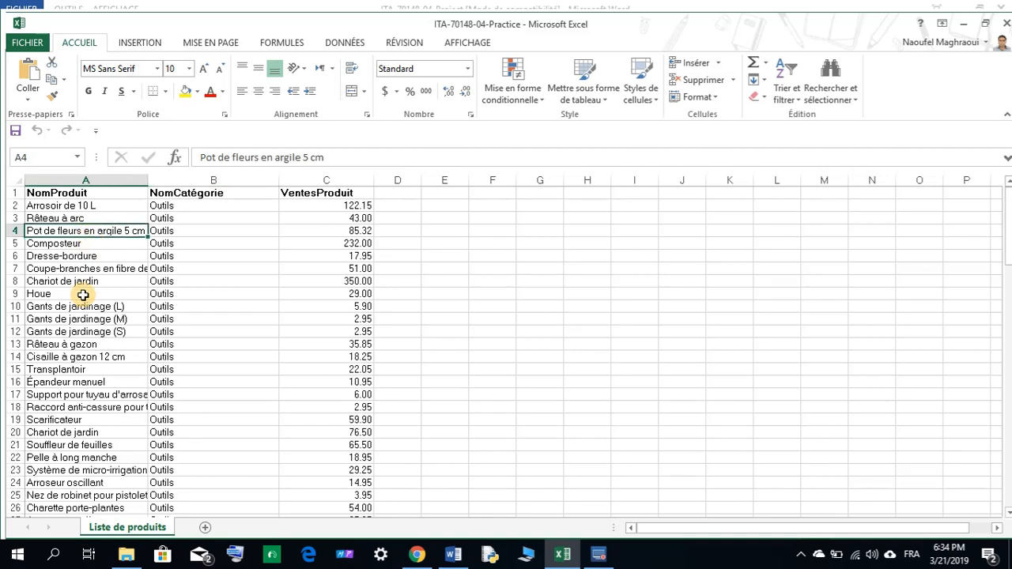
pyautogui.click(84, 293)
pyautogui.click(74, 369)
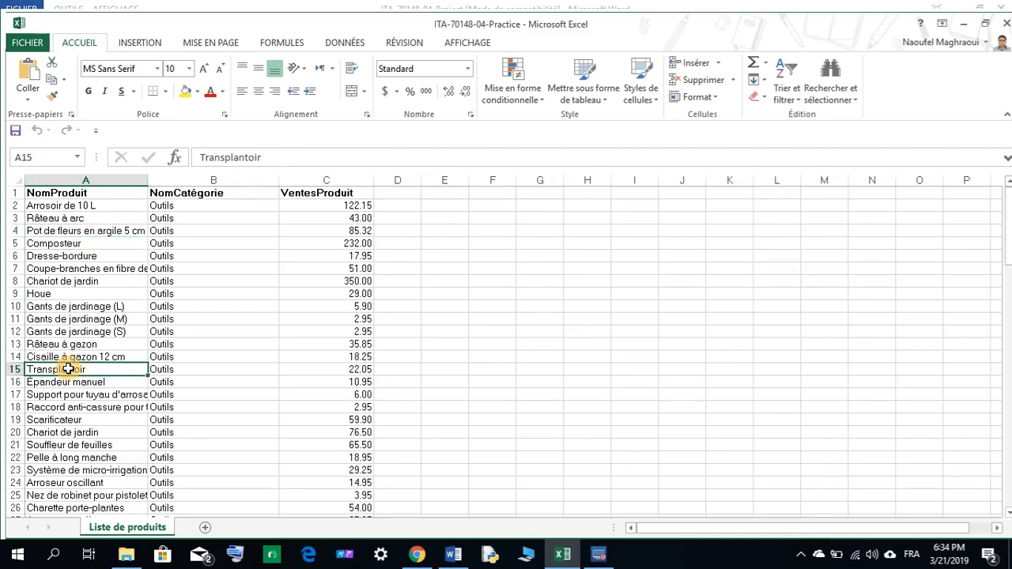
pyautogui.click(326, 254)
pyautogui.click(333, 308)
pyautogui.click(336, 392)
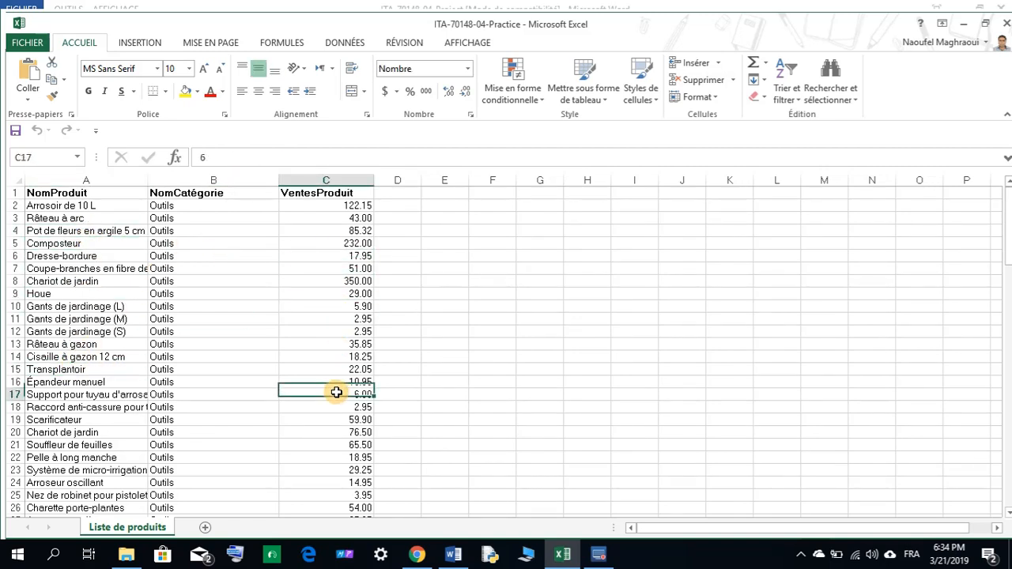
pyautogui.click(339, 445)
pyautogui.click(453, 555)
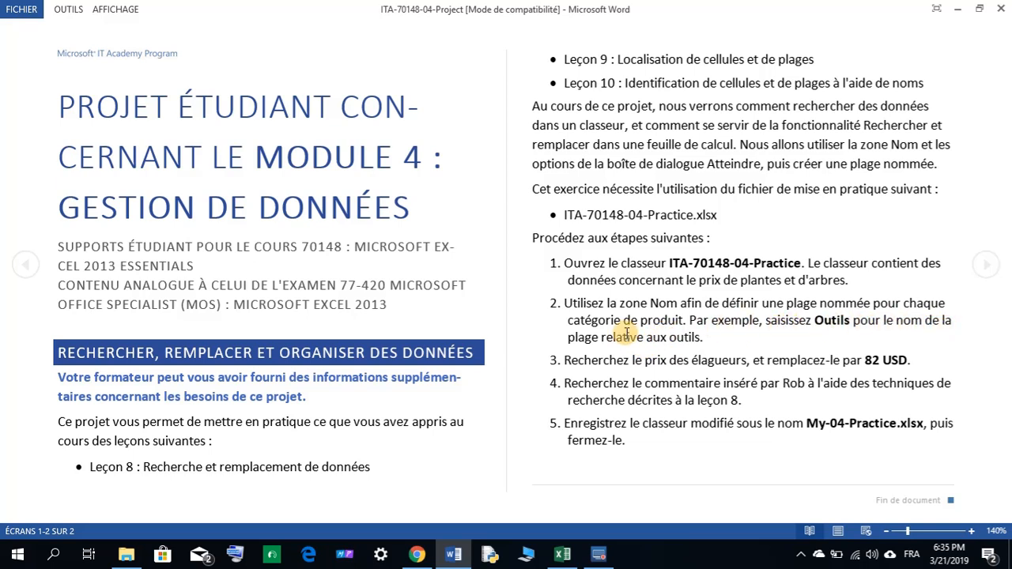
pyautogui.click(562, 554)
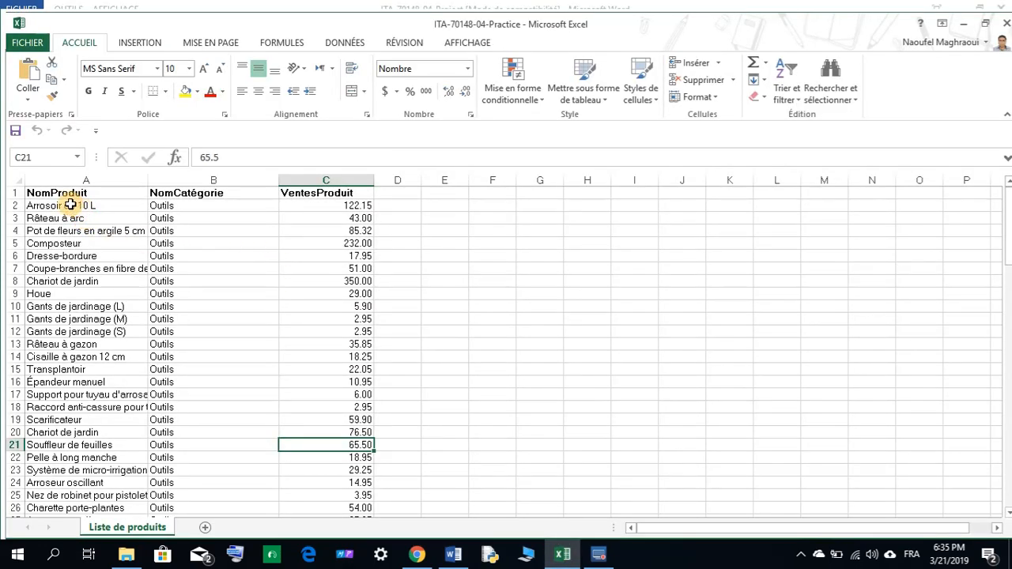
# Define the workbook-level name Outils for the tool rows A2:C35, and reselect that range to check its name.
pyautogui.moveTo(70, 205); pyautogui.dragTo(224, 266)
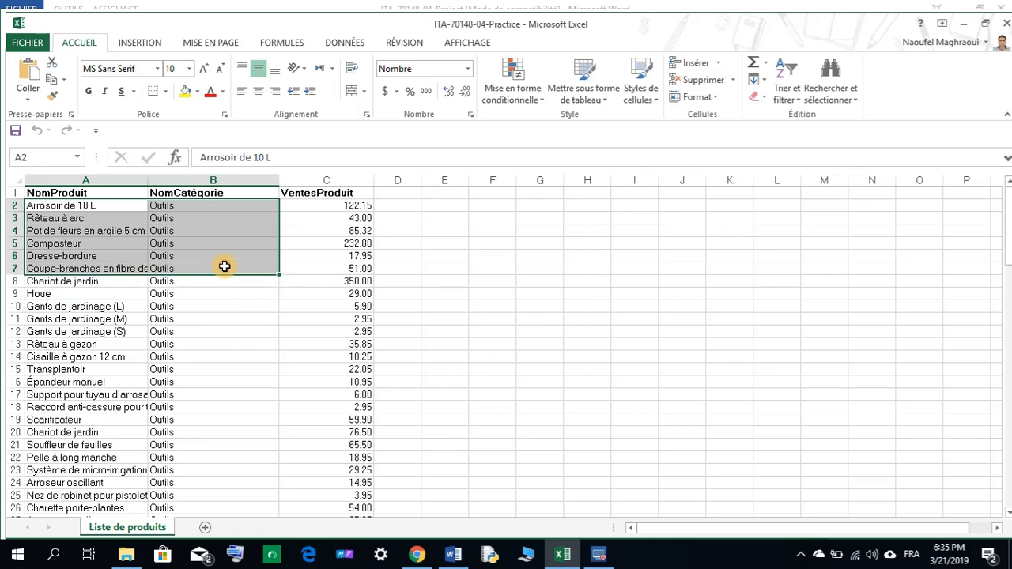
pyautogui.click(225, 267)
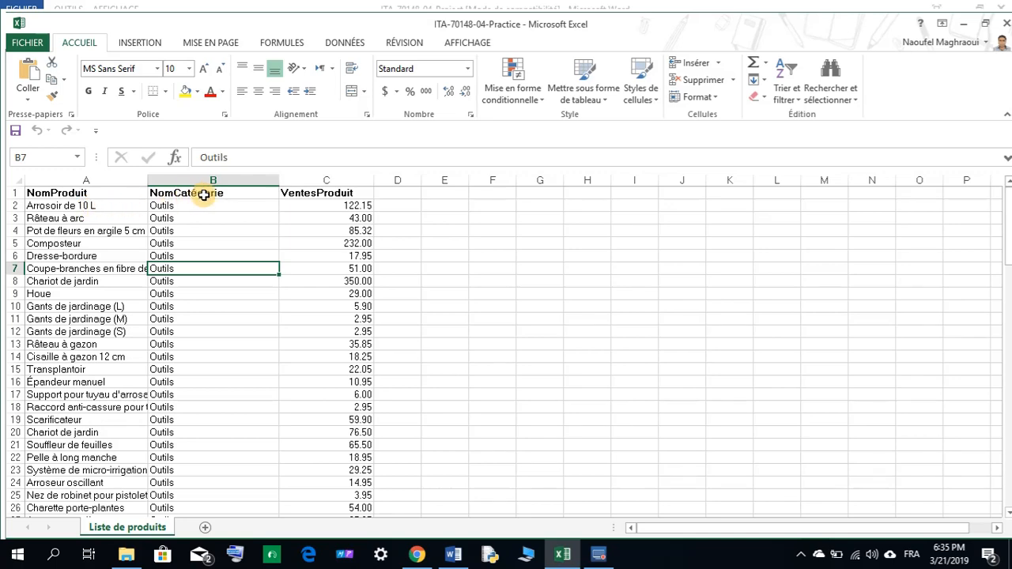
pyautogui.moveTo(79, 207); pyautogui.dragTo(314, 386)
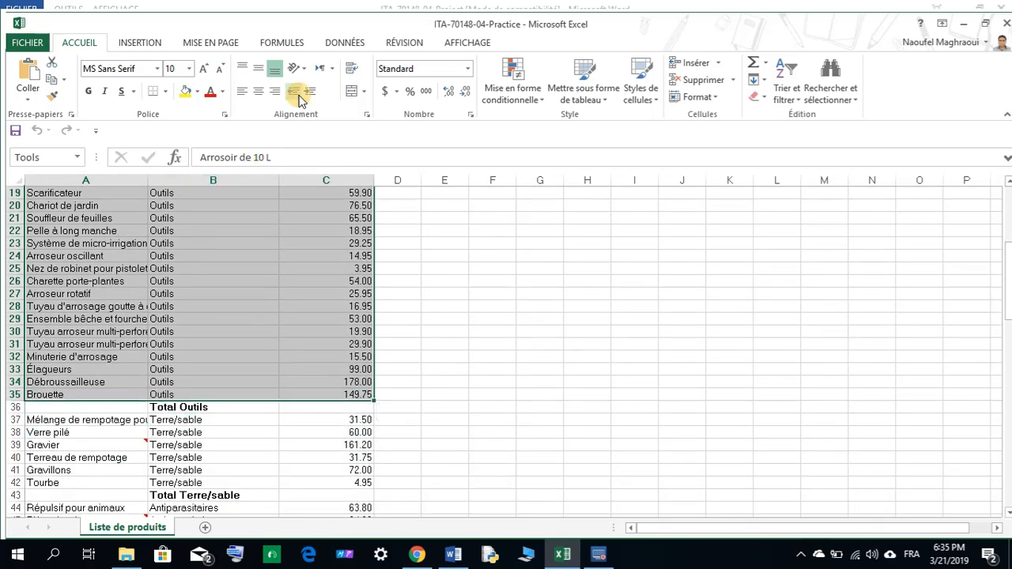
pyautogui.click(335, 45)
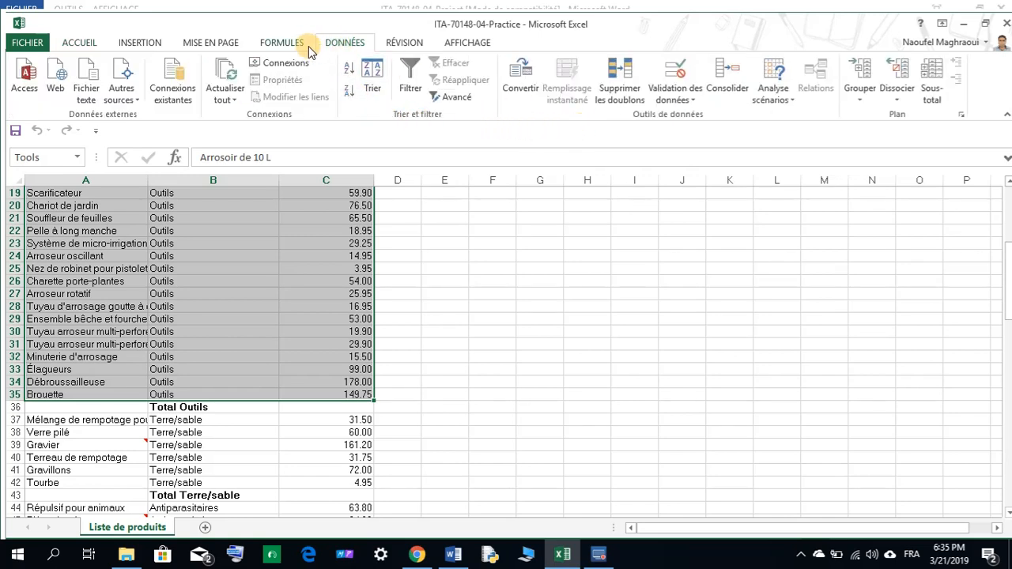
pyautogui.click(282, 43)
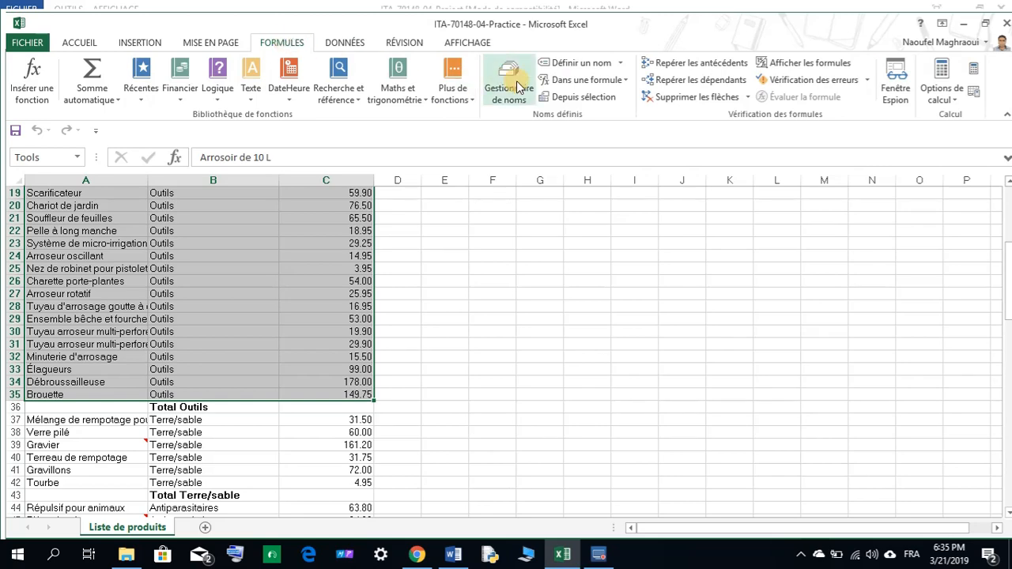
pyautogui.click(591, 65)
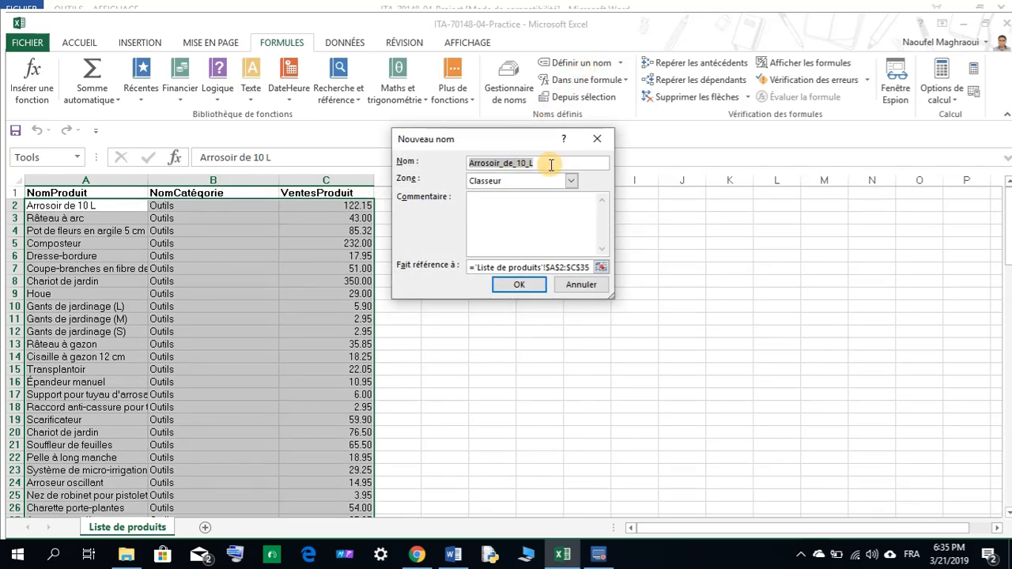
pyautogui.write('Outils')
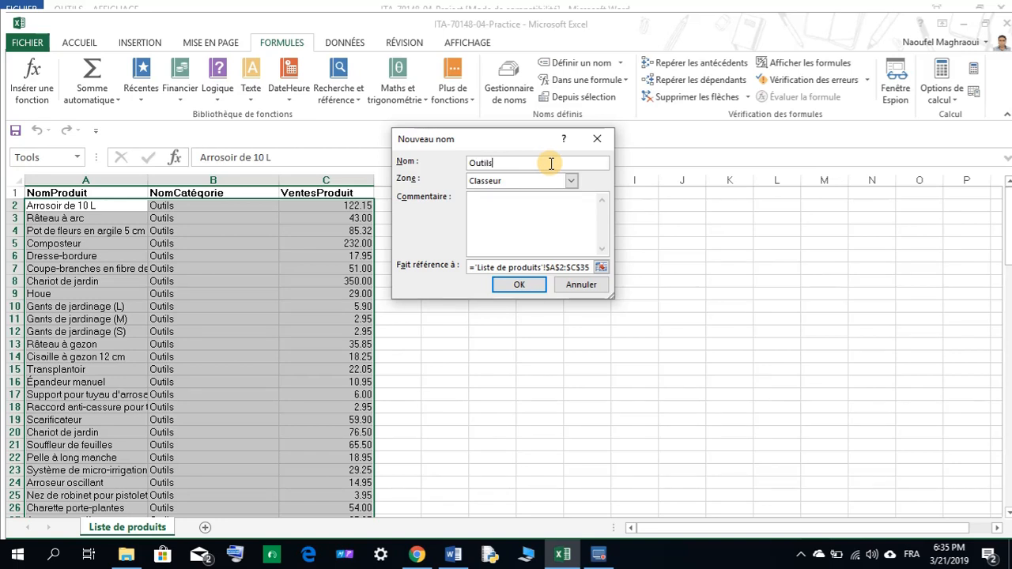
pyautogui.click(512, 287)
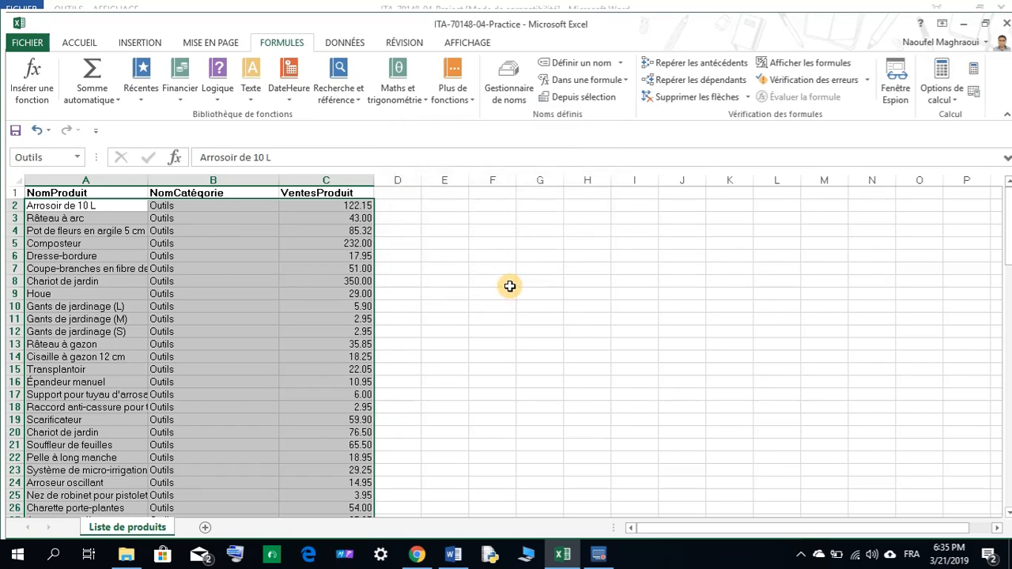
pyautogui.click(495, 286)
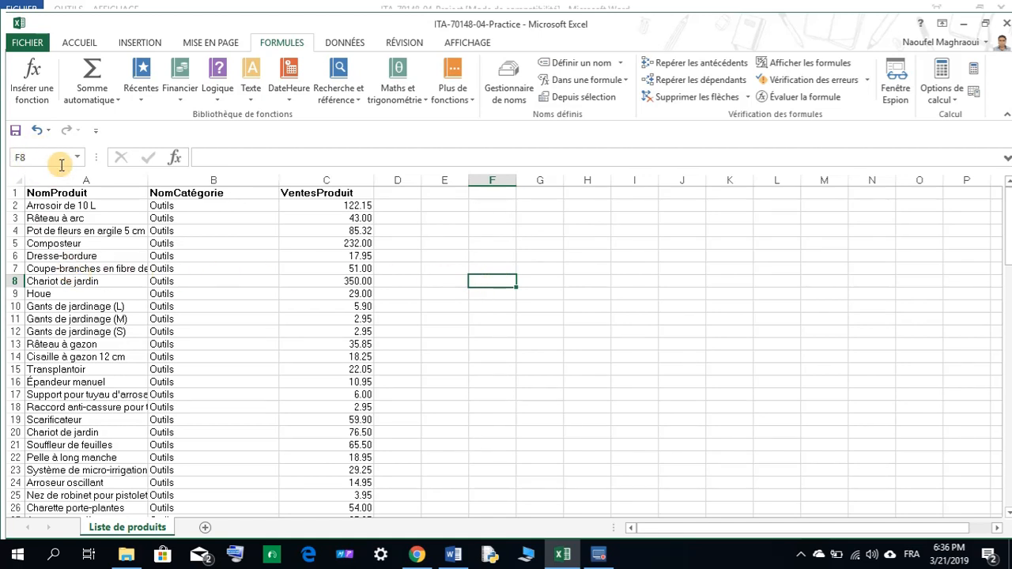
pyautogui.moveTo(71, 205); pyautogui.dragTo(334, 457)
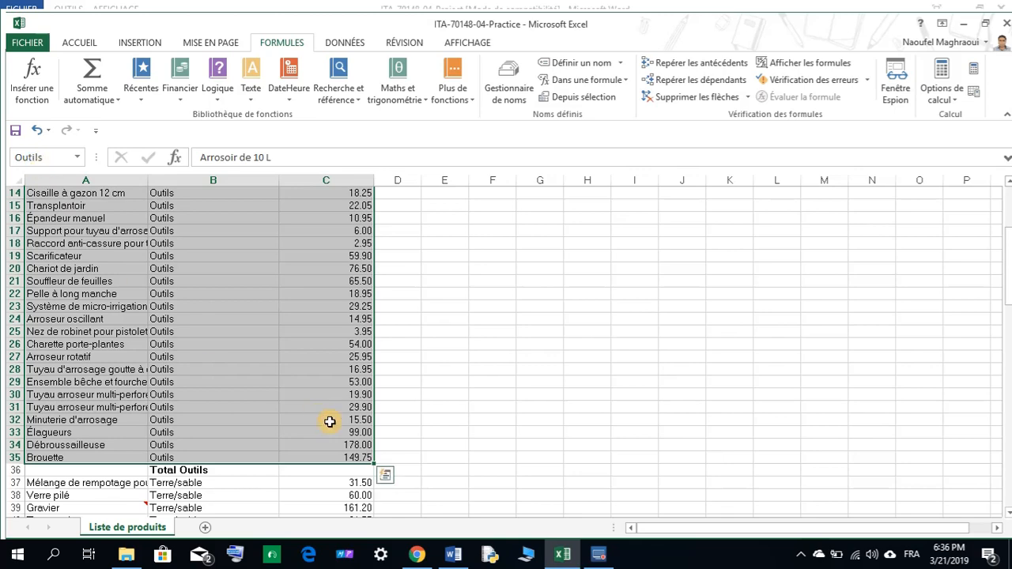
# Start a new workbook-level name for the Terre/sable rows A37:C42, entering TerreSable as the name.
pyautogui.scroll(-2, 452, 402)
pyautogui.scroll(-3, 451, 401)
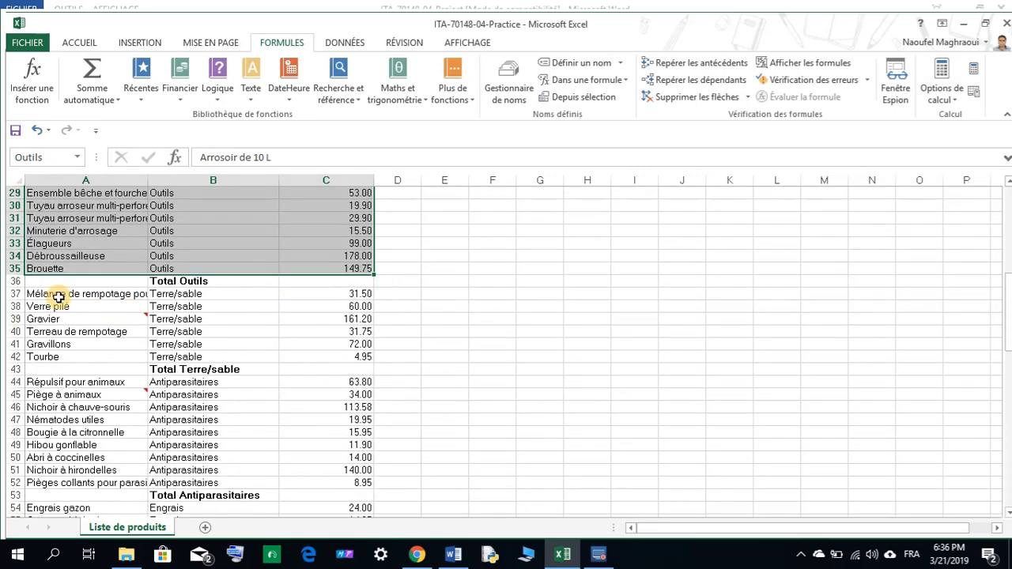
pyautogui.moveTo(79, 293); pyautogui.dragTo(334, 361)
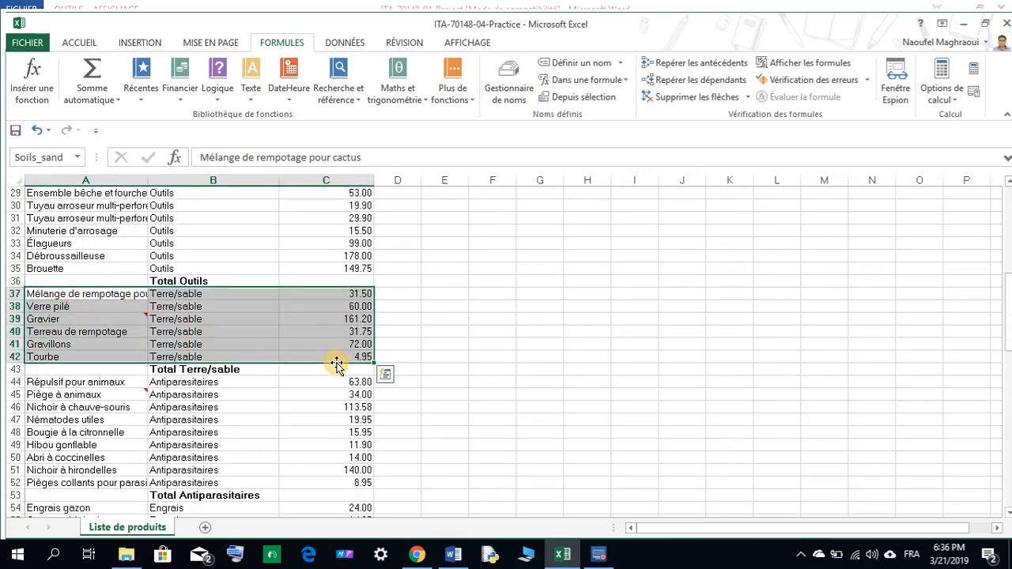
pyautogui.click(579, 63)
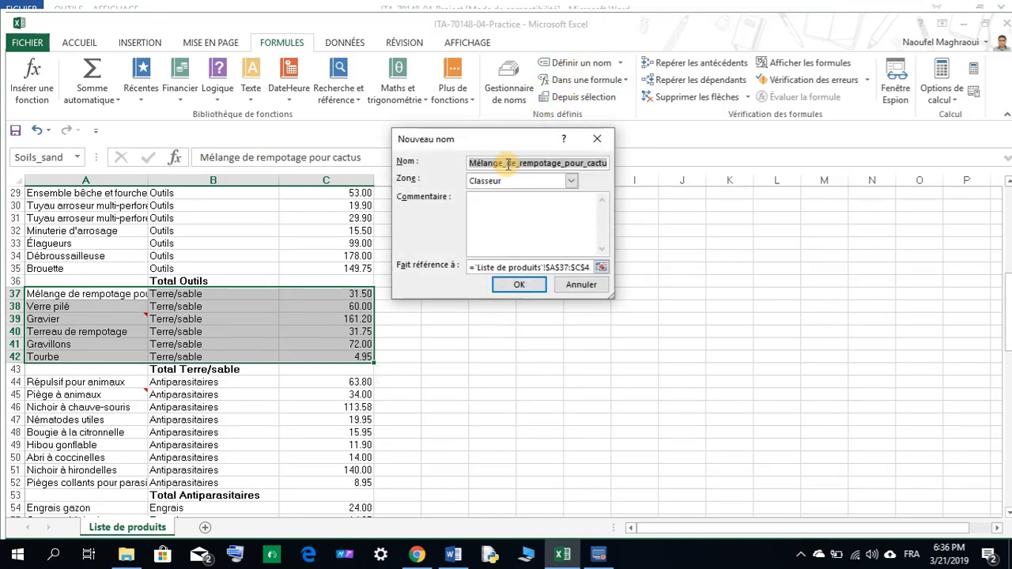
pyautogui.write('TerreSable')
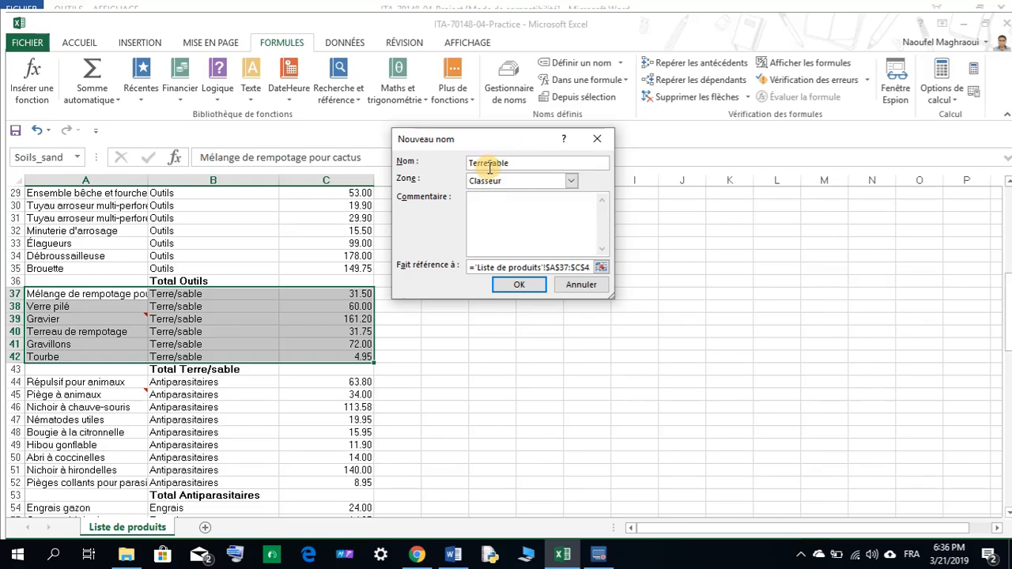
# Try to define the range name as Terre/sable.
pyautogui.click(492, 164)
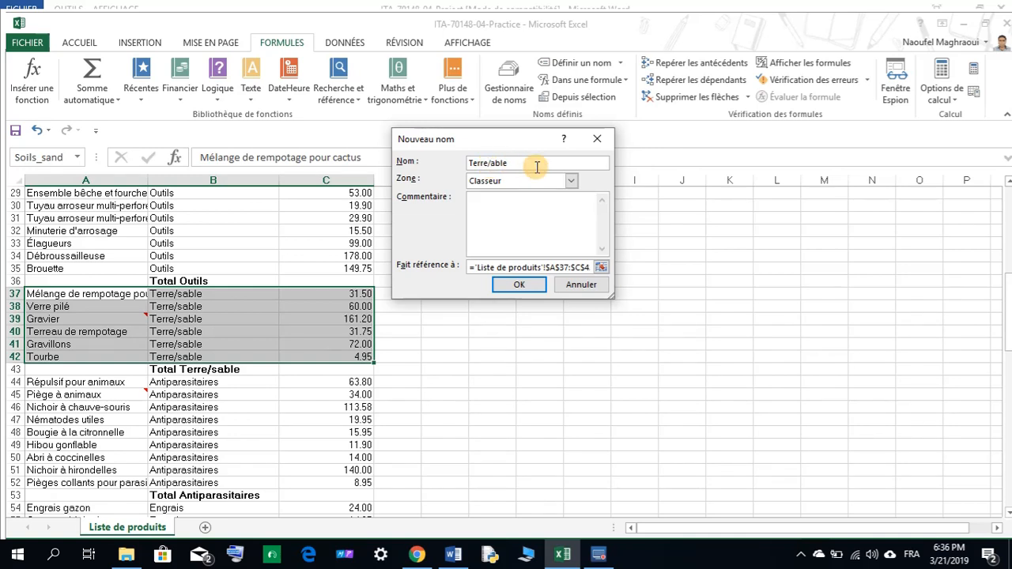
pyautogui.click(521, 286)
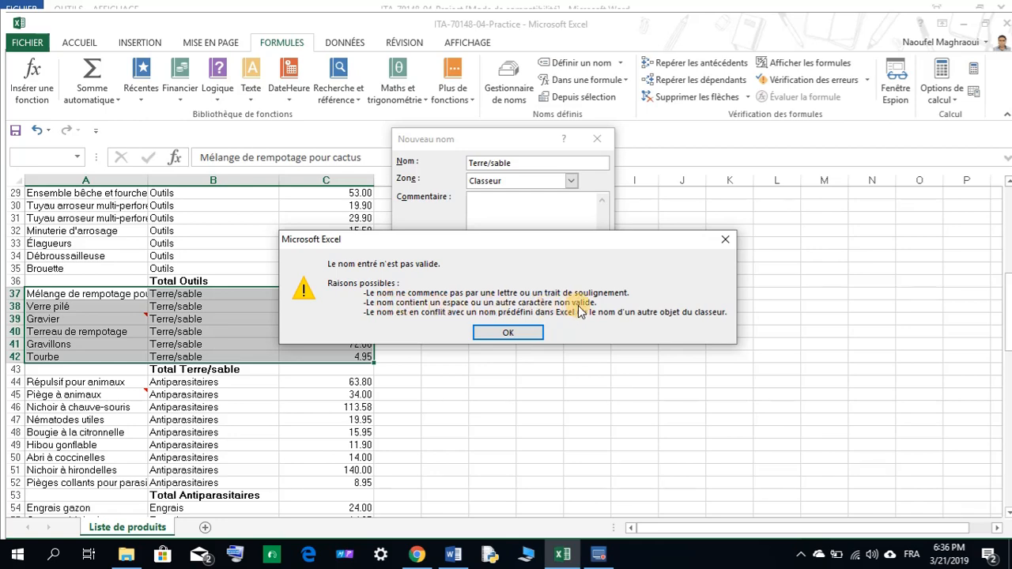
pyautogui.click(508, 333)
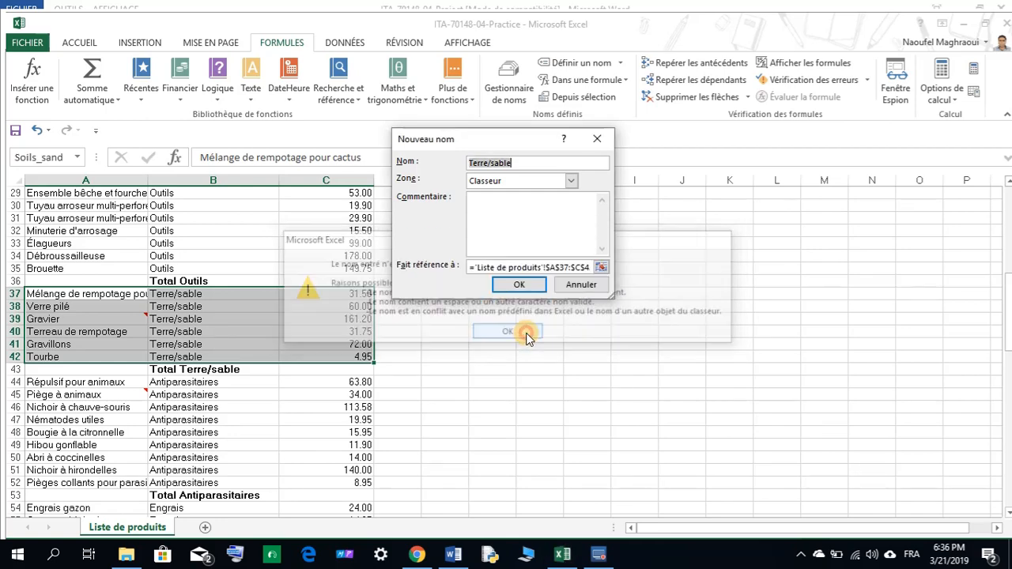
# Remove the slash from the range name and define it as Terresable.
pyautogui.click(492, 164)
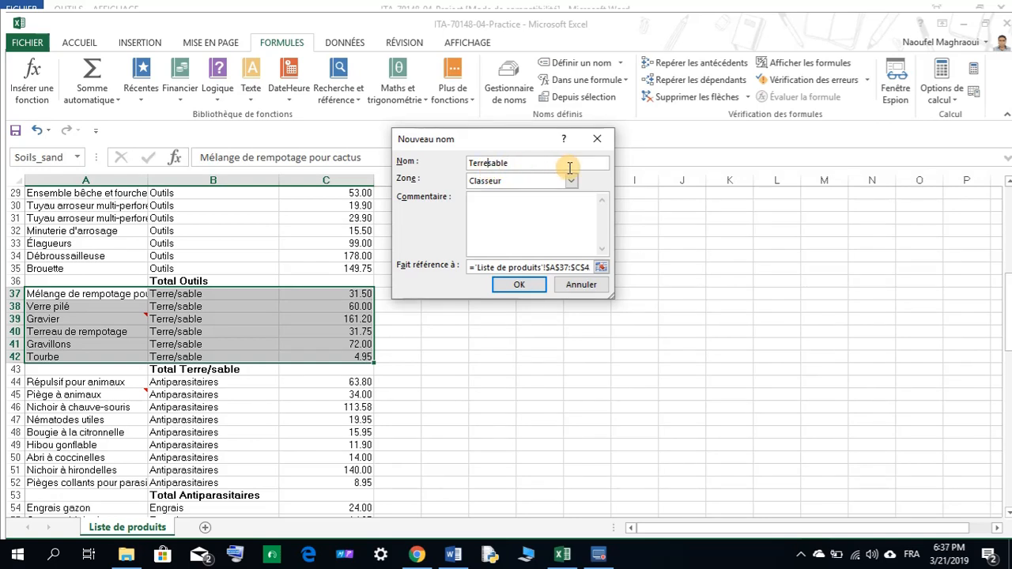
pyautogui.click(511, 288)
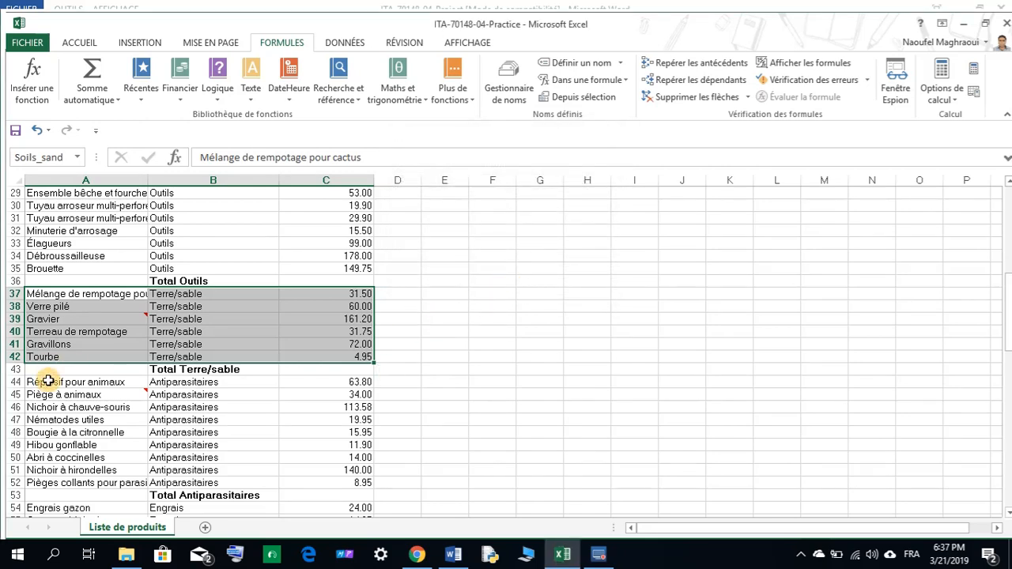
# Define the workbook-level name Antiparasitaires for the pest-control rows A44:C52.
pyautogui.moveTo(49, 382); pyautogui.dragTo(325, 485)
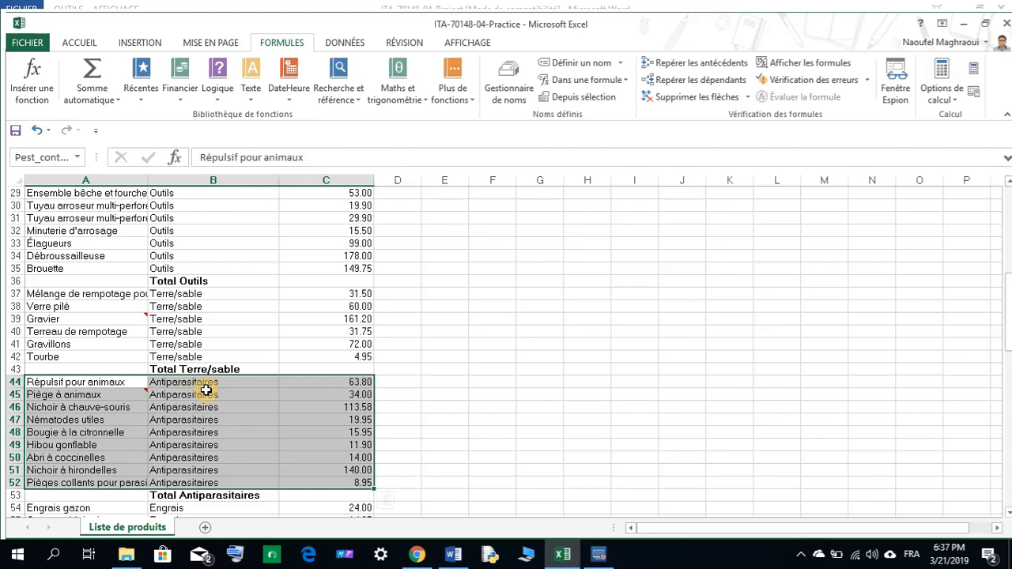
pyautogui.click(568, 64)
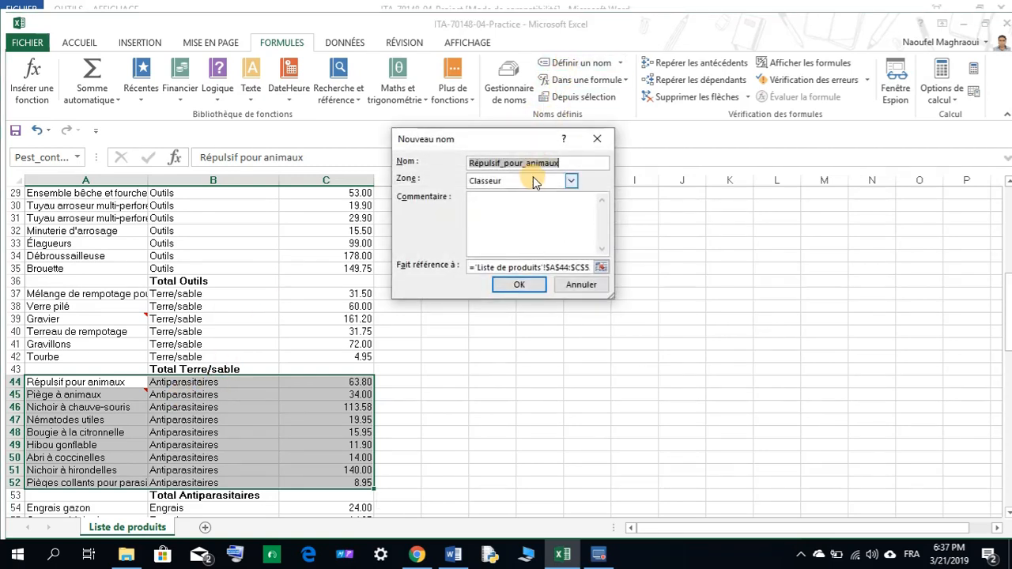
pyautogui.write('Anti')
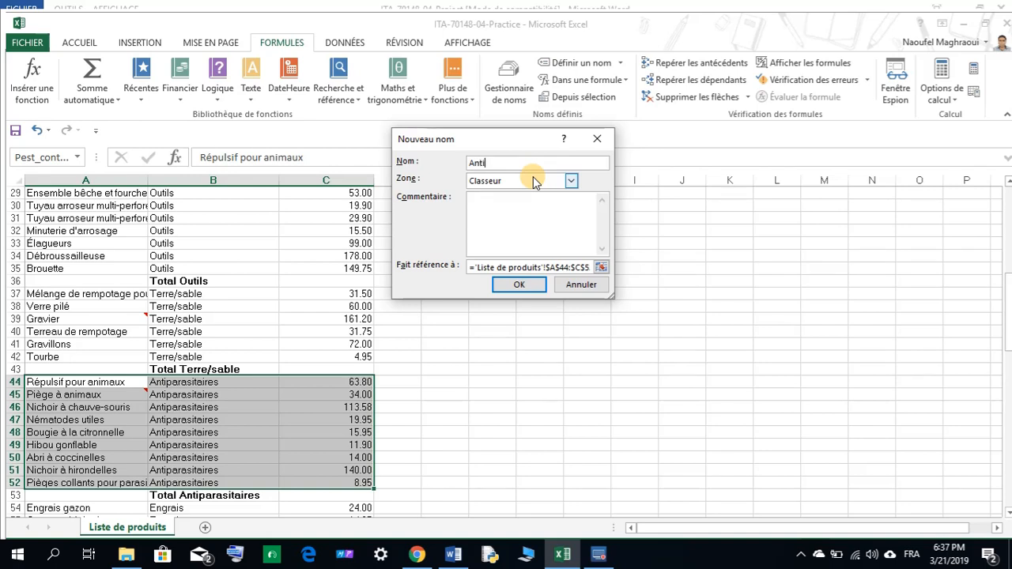
pyautogui.write('parasitaires')
pyautogui.click(519, 286)
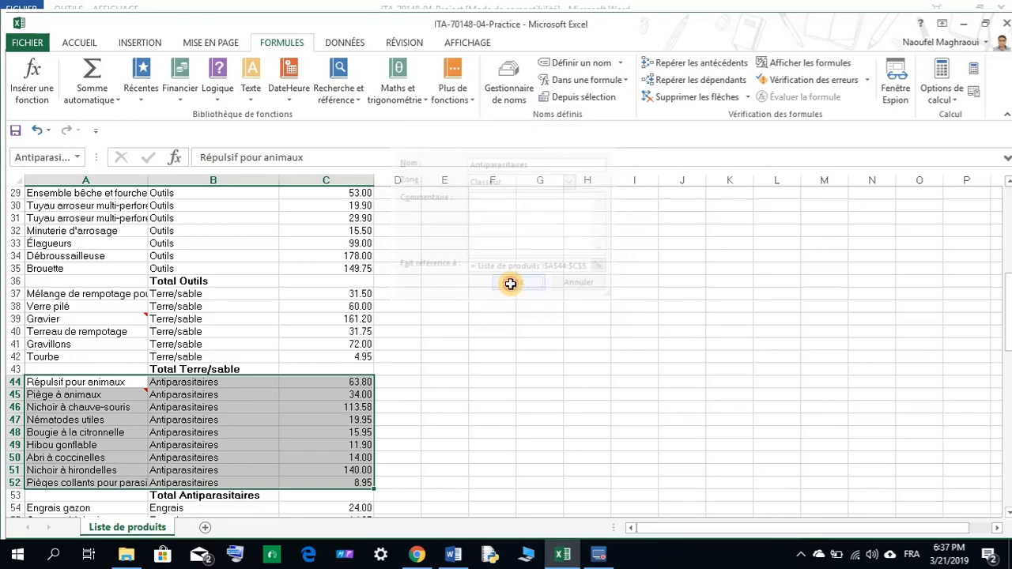
# Define the workbook-level name Engrais for the fertilizer rows A54:C62.
pyautogui.scroll(-3, 427, 334)
pyautogui.scroll(-2, 427, 333)
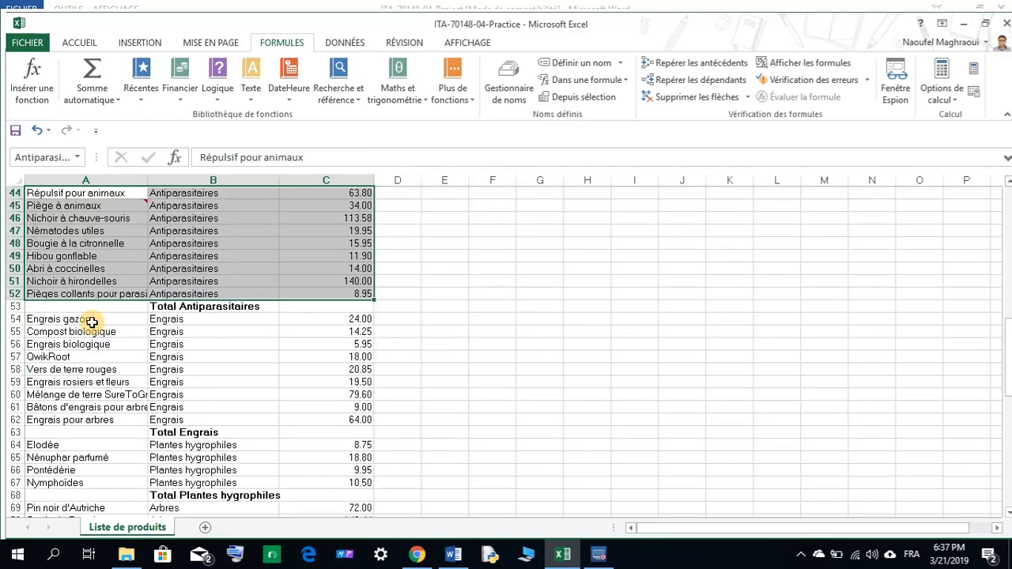
pyautogui.moveTo(82, 319); pyautogui.dragTo(343, 420)
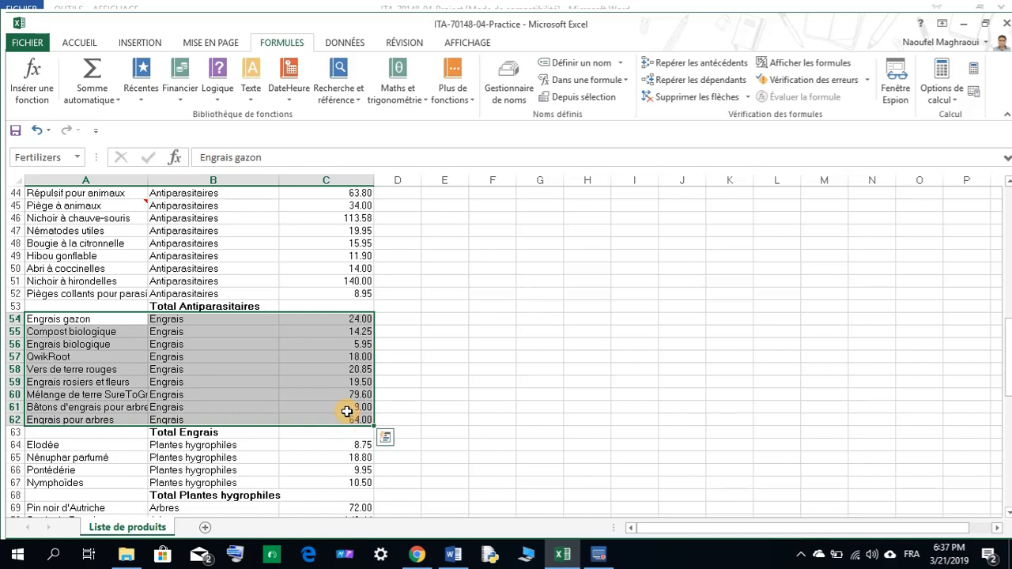
pyautogui.click(569, 63)
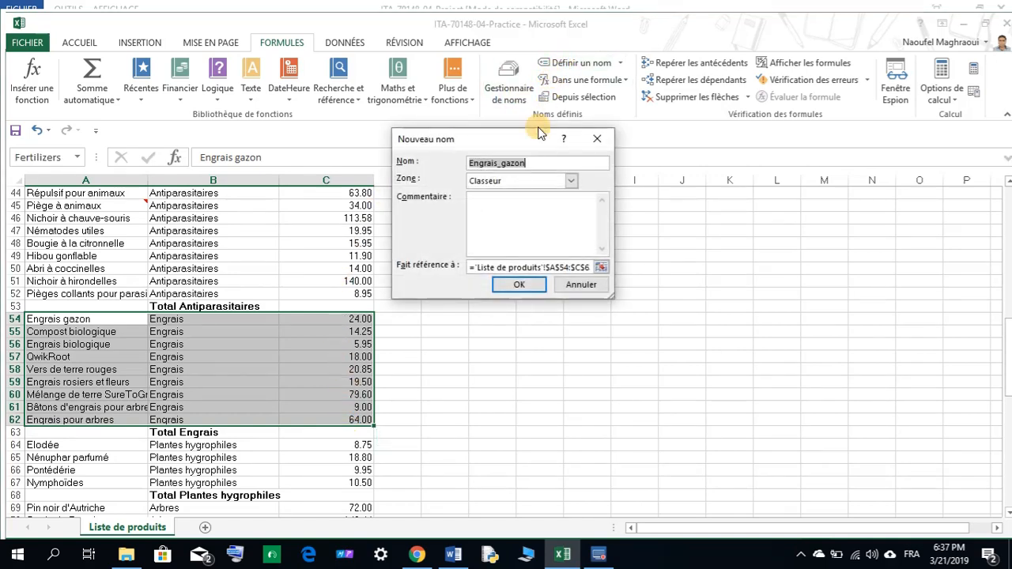
pyautogui.click(525, 163)
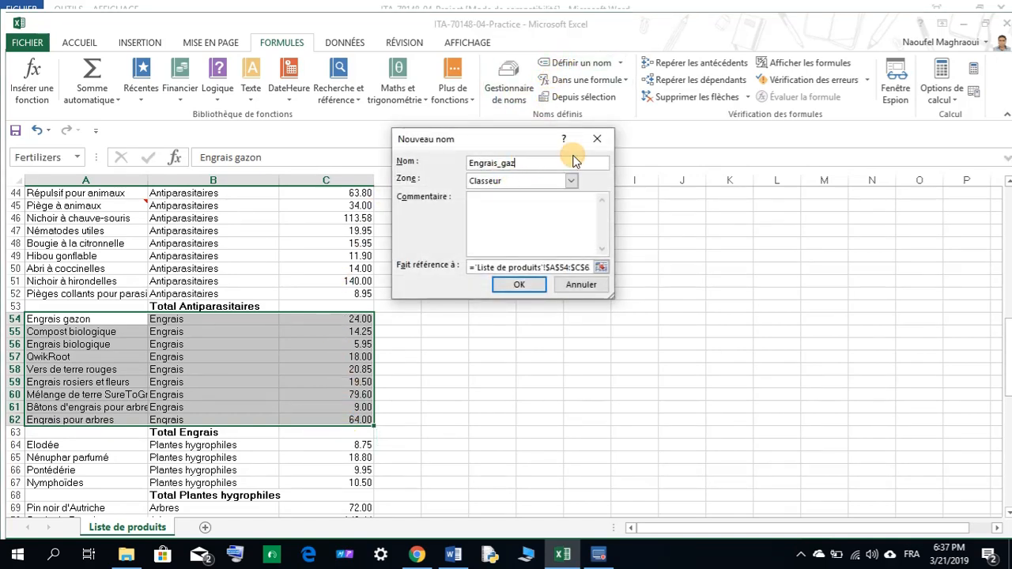
pyautogui.click(519, 285)
# Try to define the workbook-level name "Plantes hygrophiles" for the rows A64:C67.
pyautogui.scroll(-2, 365, 306)
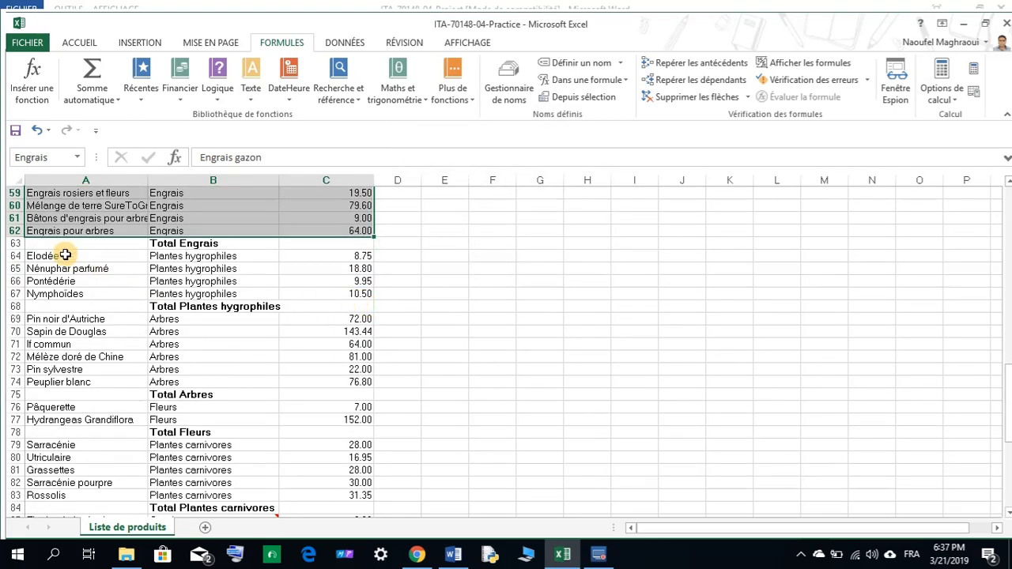
pyautogui.moveTo(49, 255); pyautogui.dragTo(317, 293)
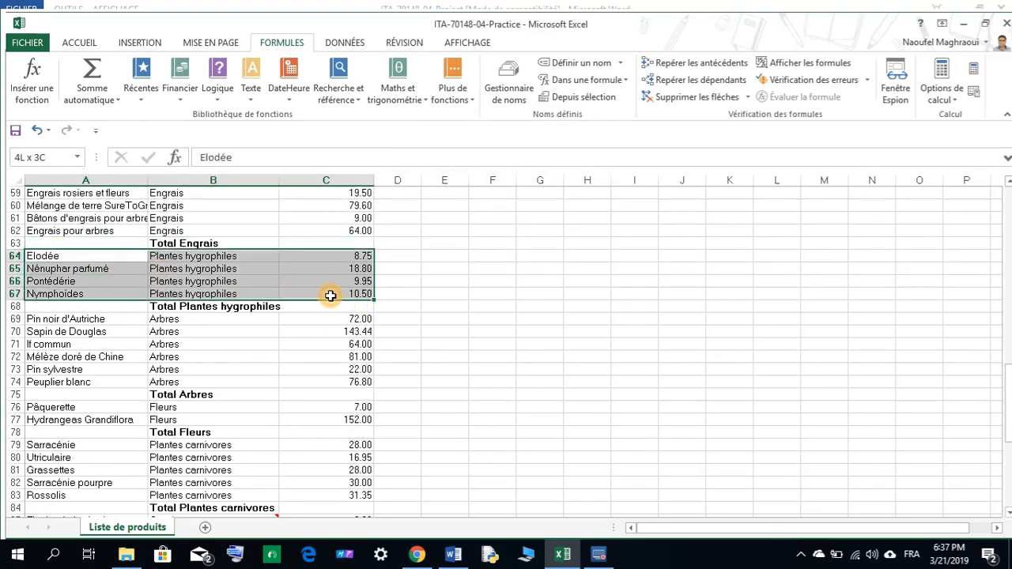
pyautogui.click(564, 64)
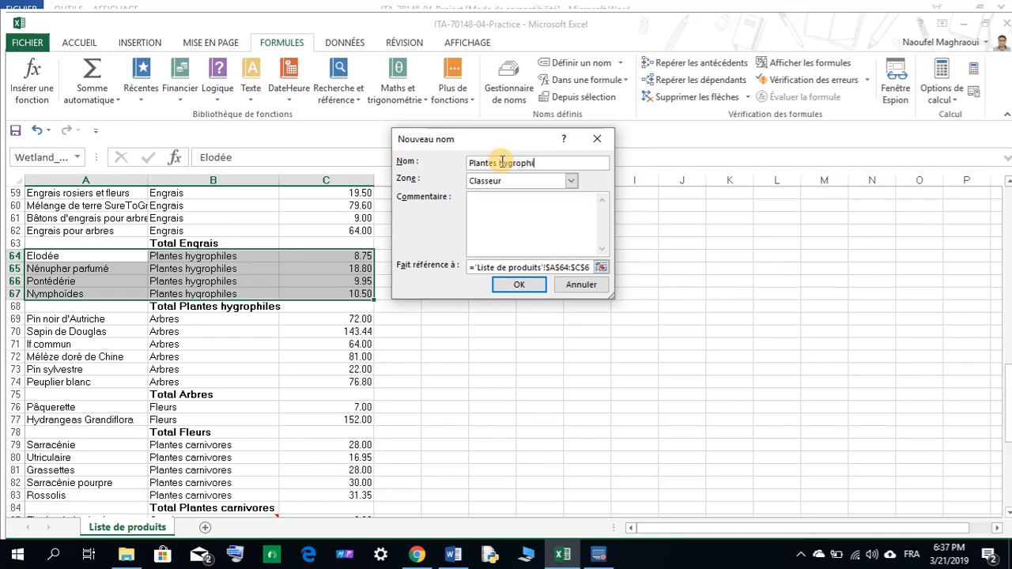
pyautogui.click(518, 286)
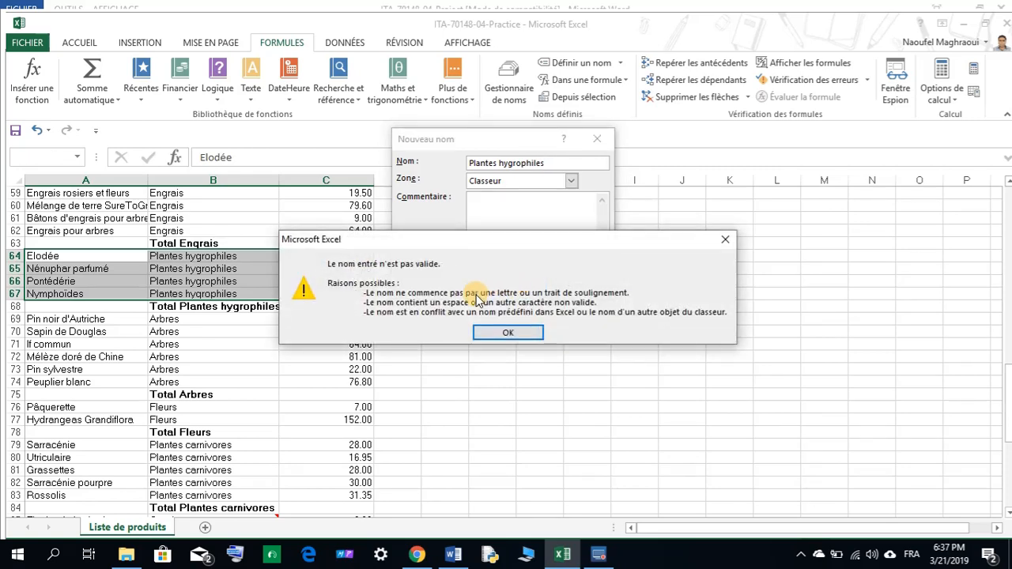
# Eliminate the space between the two words of the Plantes hygrophiles range name and define it.
pyautogui.click(507, 331)
pyautogui.click(496, 162)
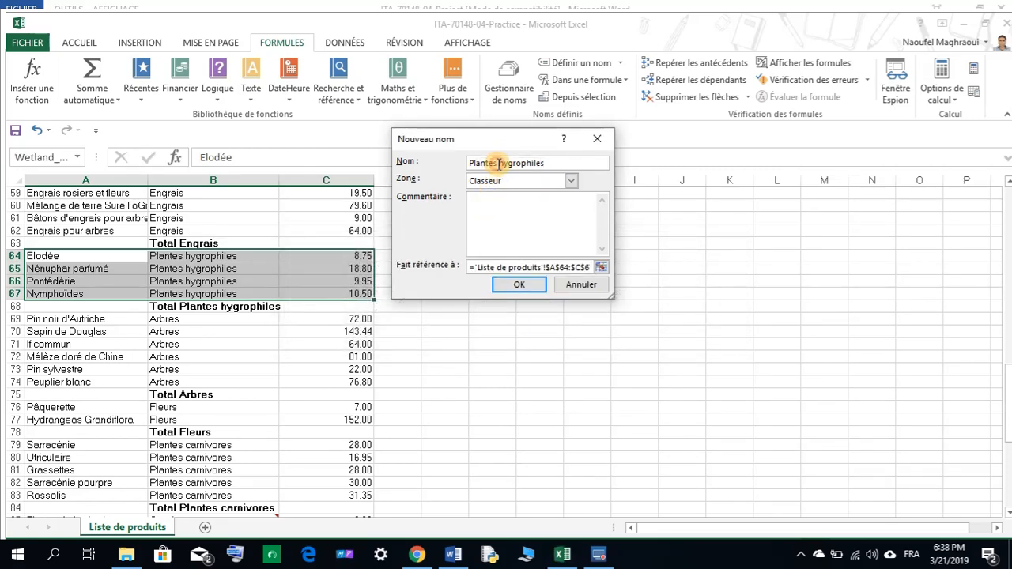
pyautogui.click(518, 285)
# Define the workbook-level name Arbres for the tree rows A69:C74.
pyautogui.moveTo(56, 319); pyautogui.dragTo(325, 382)
pyautogui.click(596, 63)
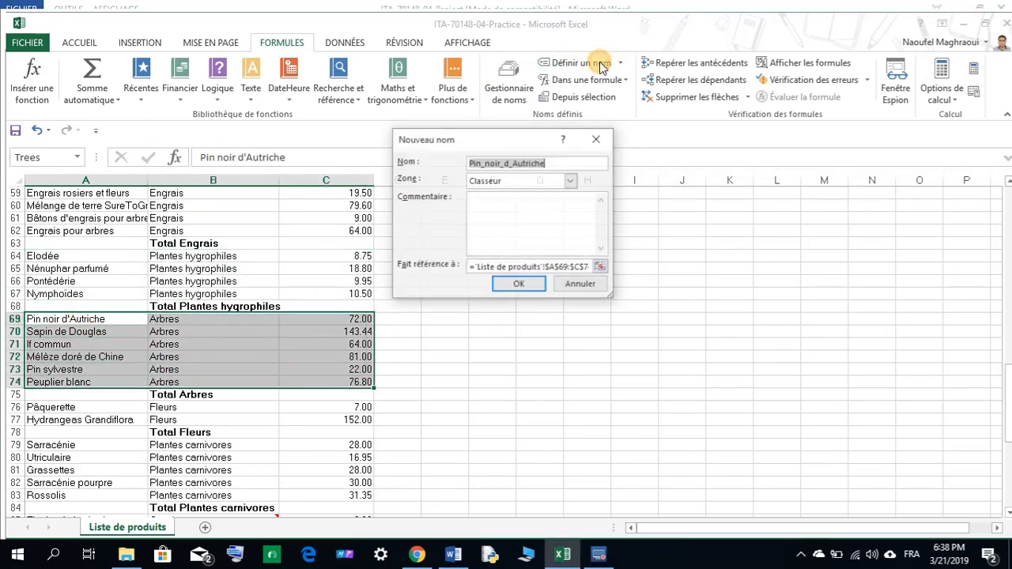
pyautogui.write('A')
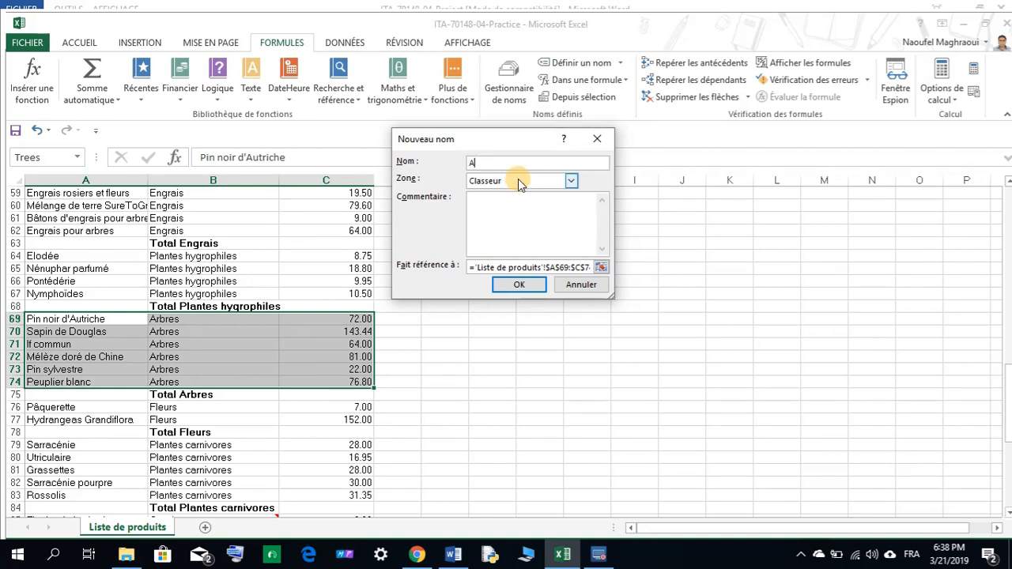
pyautogui.write('rbres')
pyautogui.click(526, 291)
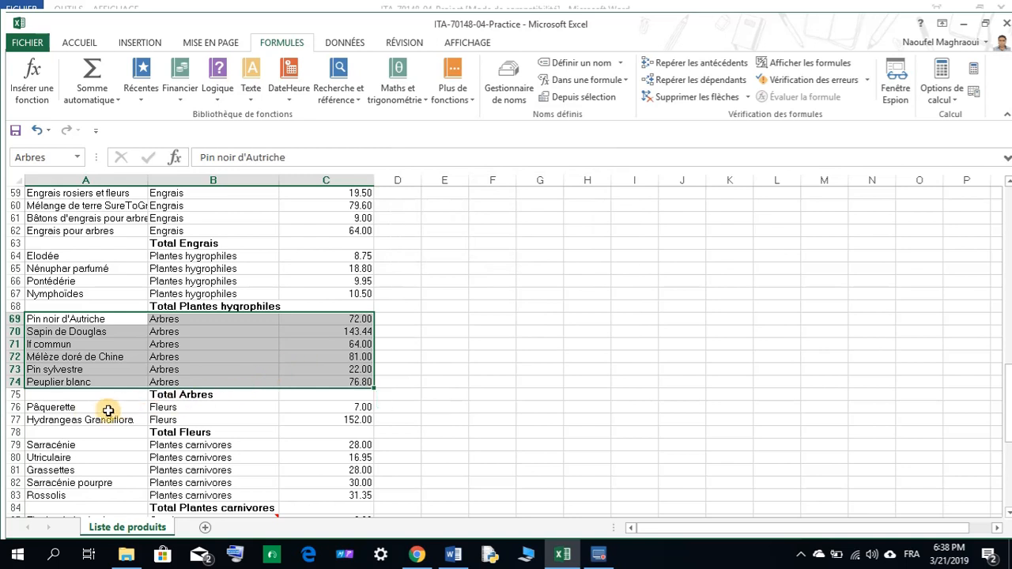
# Define the workbook-level name Fleurs for the flower rows A76:C77.
pyautogui.moveTo(79, 407); pyautogui.dragTo(332, 419)
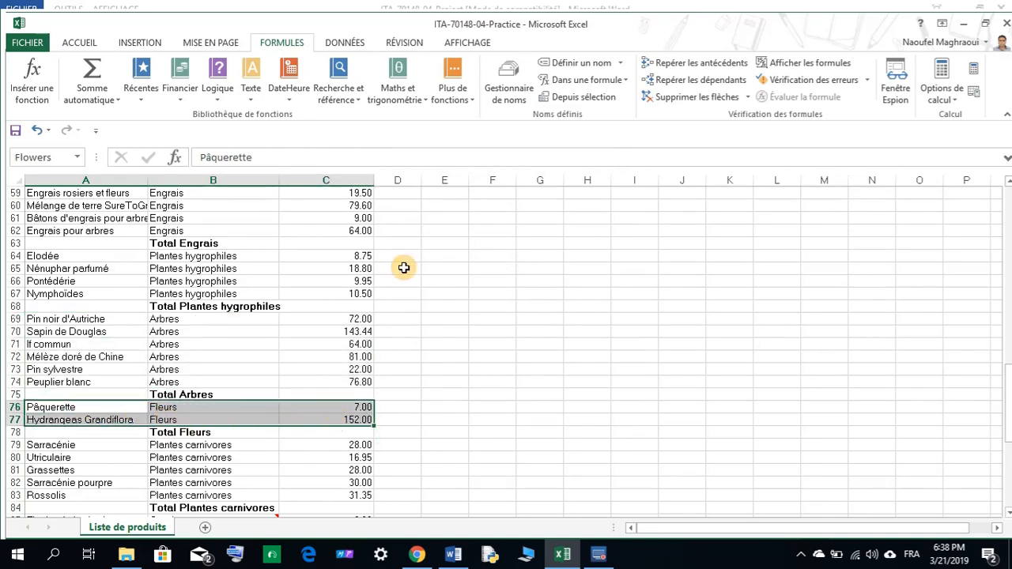
pyautogui.click(569, 63)
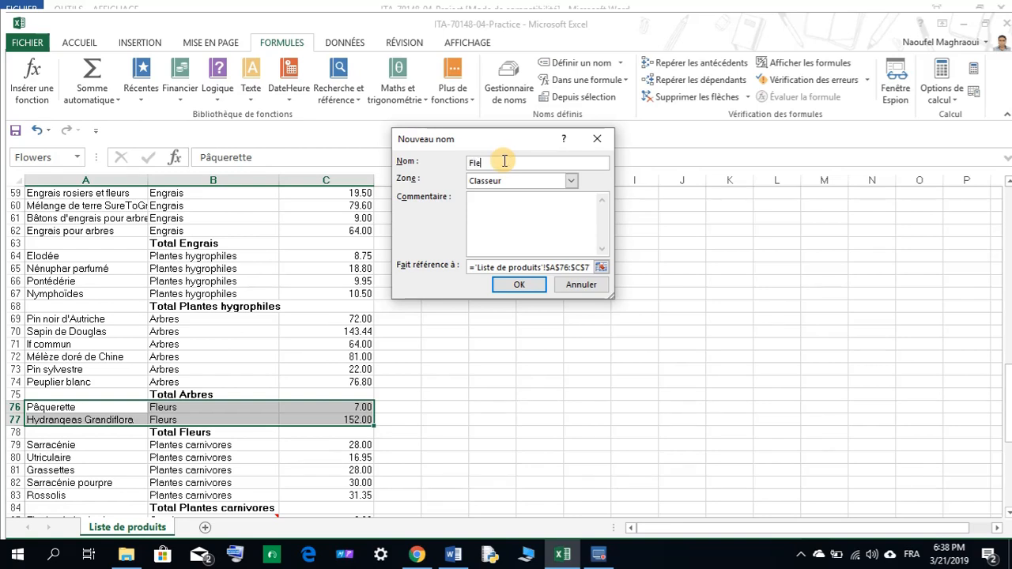
pyautogui.click(517, 284)
pyautogui.moveTo(52, 448); pyautogui.dragTo(311, 495)
pyautogui.scroll(-2, 197, 386)
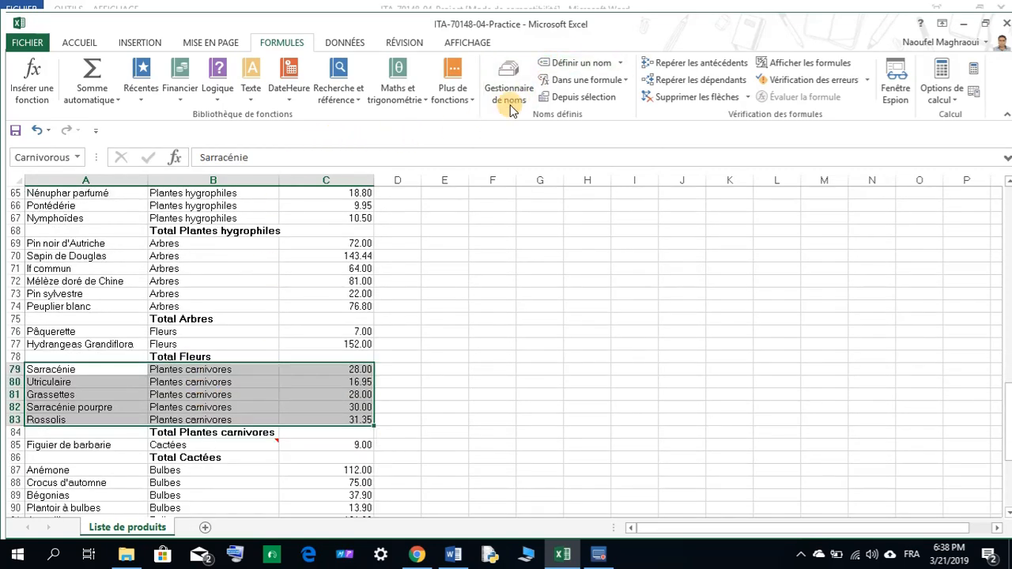
pyautogui.click(199, 367)
pyautogui.rightClick(199, 367)
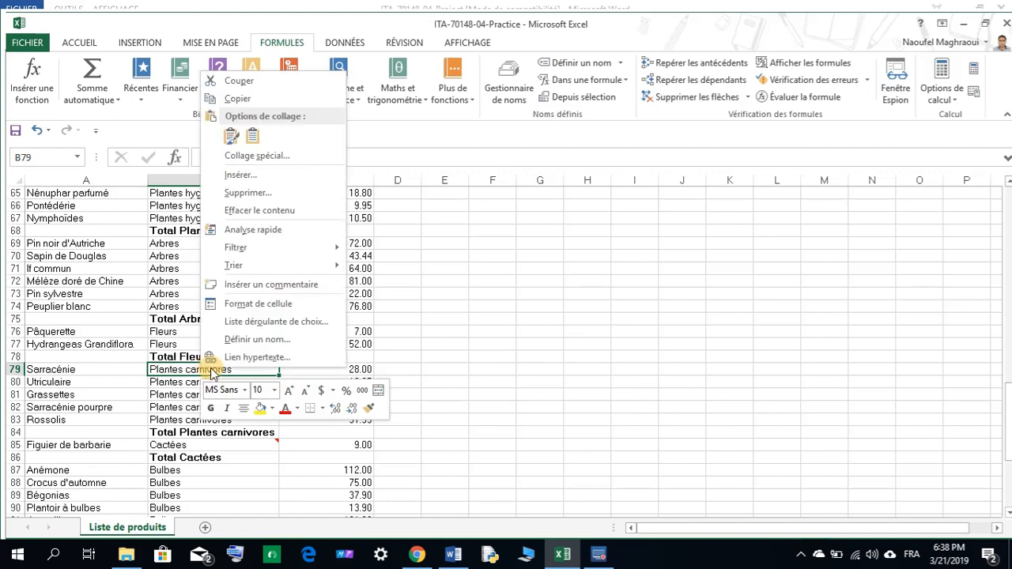
pyautogui.click(247, 102)
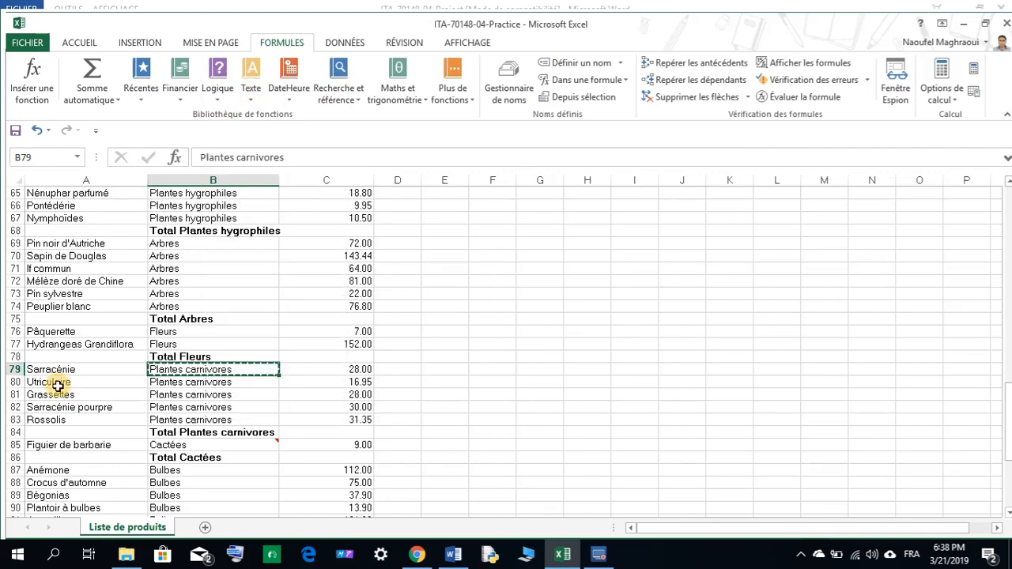
pyautogui.moveTo(64, 370); pyautogui.dragTo(324, 411)
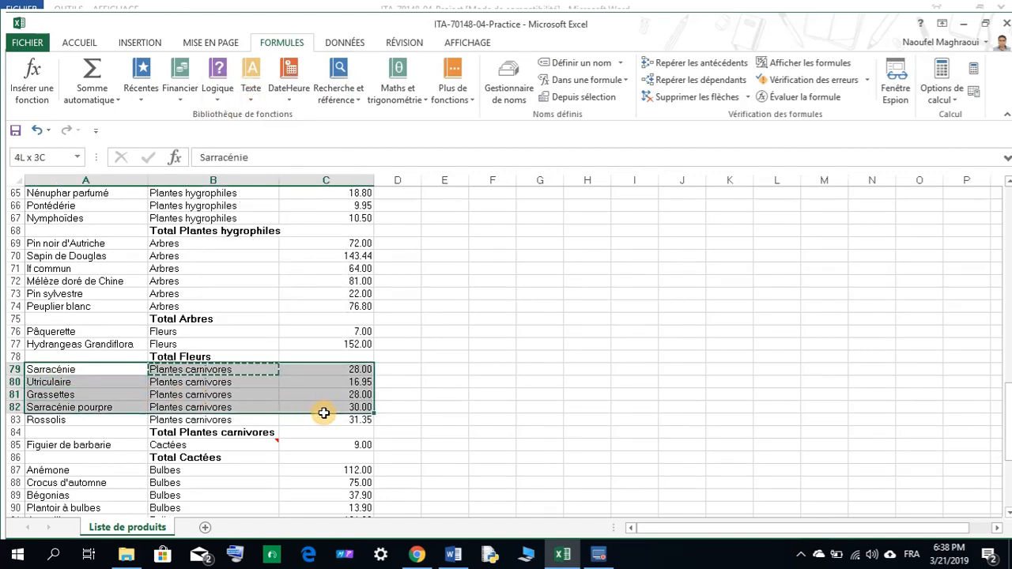
pyautogui.moveTo(443, 382); pyautogui.dragTo(441, 373)
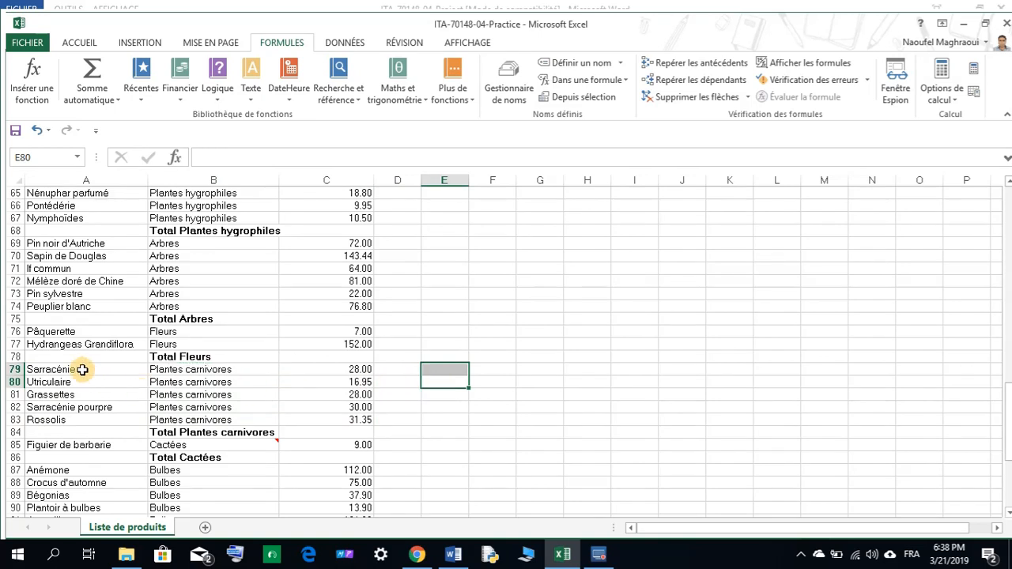
# Try to define the workbook-level name "Plantes carnivores" for the rows A79:C83.
pyautogui.moveTo(79, 369); pyautogui.dragTo(328, 420)
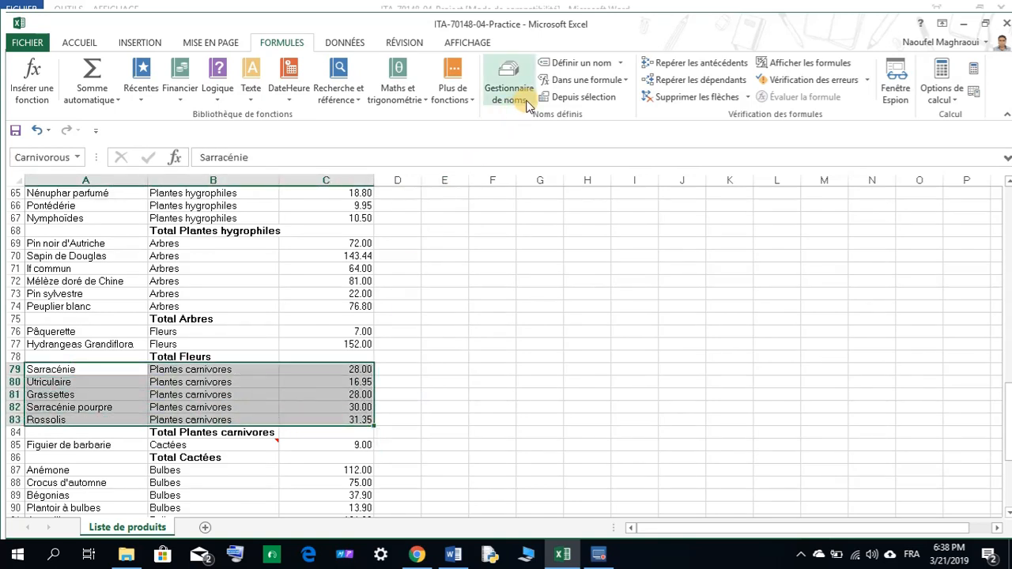
pyautogui.click(561, 62)
pyautogui.rightClick(506, 162)
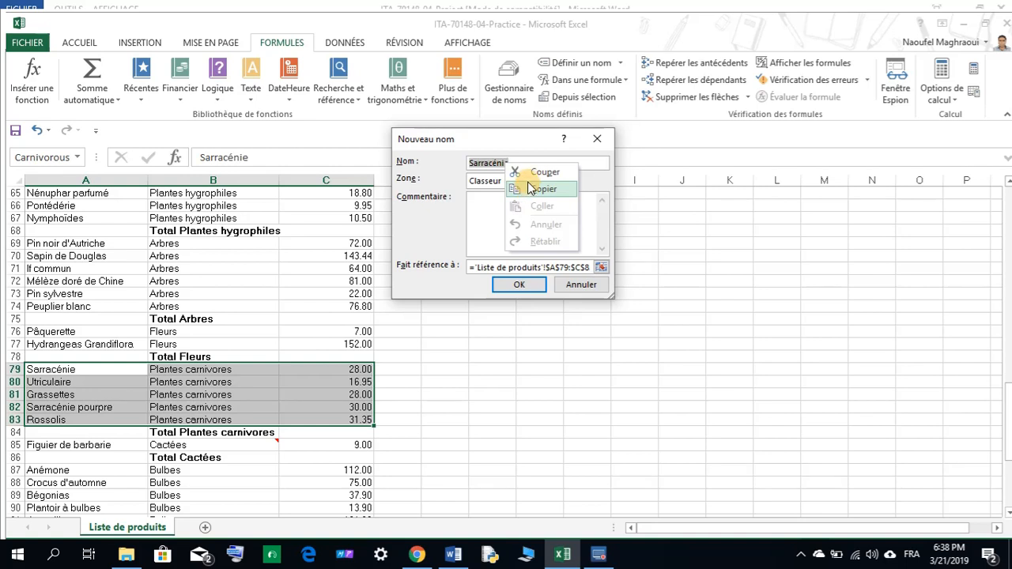
pyautogui.click(489, 163)
pyautogui.moveTo(466, 163); pyautogui.dragTo(533, 145)
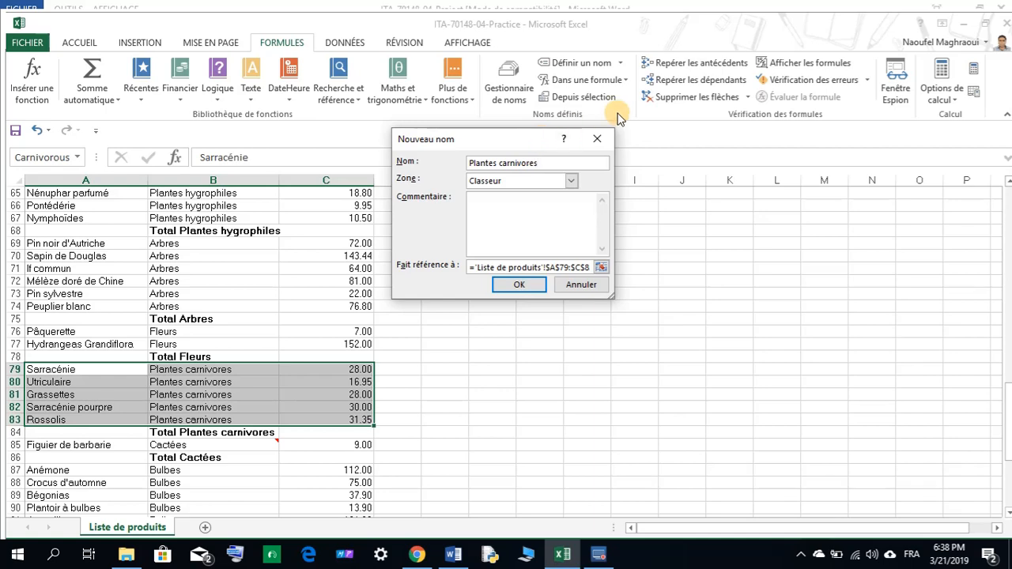
pyautogui.click(514, 288)
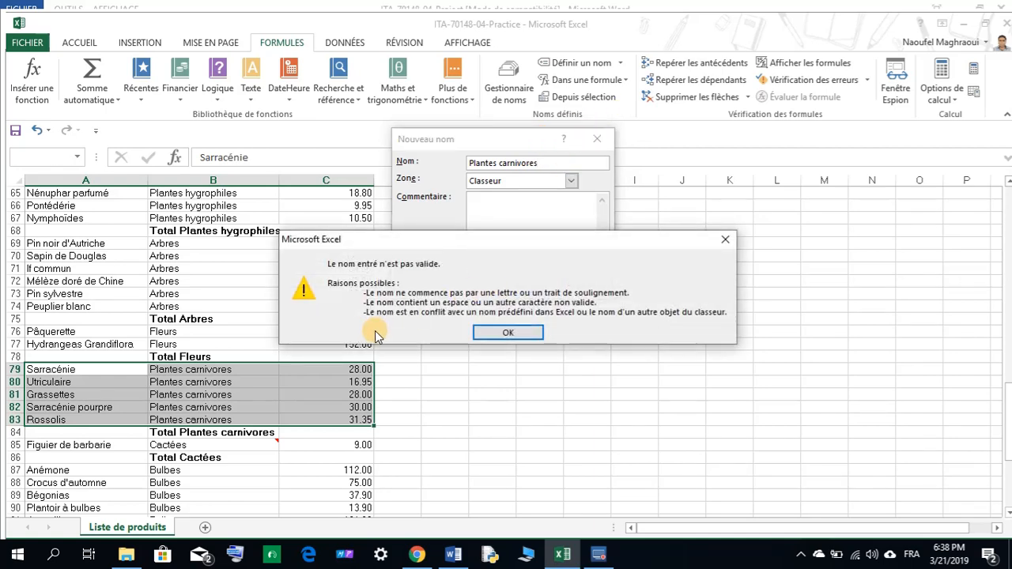
# Eliminate the space between the two words of the Plantes carnivores range name and define it.
pyautogui.click(506, 331)
pyautogui.click(503, 166)
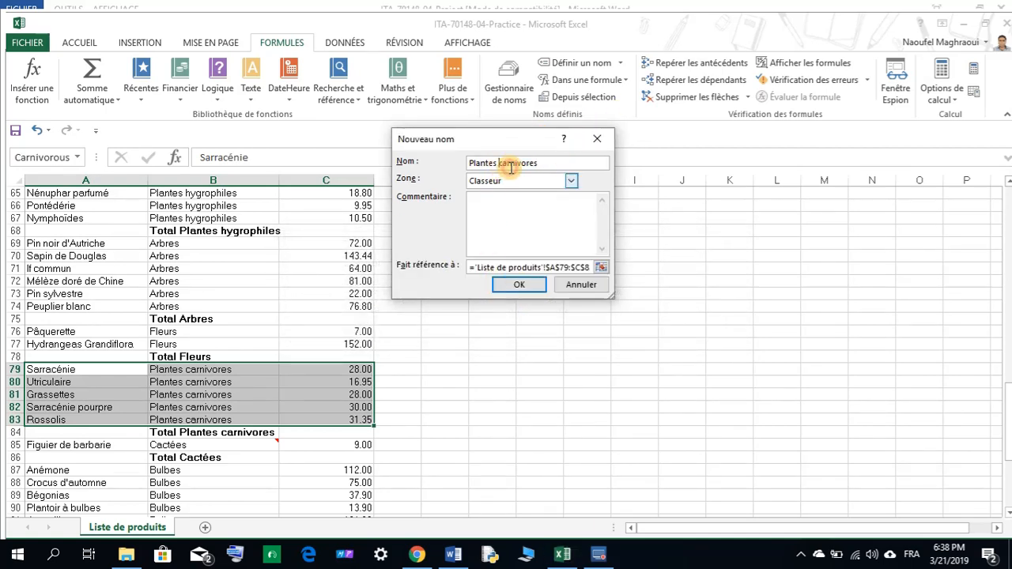
pyautogui.click(511, 287)
# Define the workbook-level name Cactées for the single cactus row A85:C85.
pyautogui.scroll(-1, 272, 343)
pyautogui.scroll(-2, 272, 343)
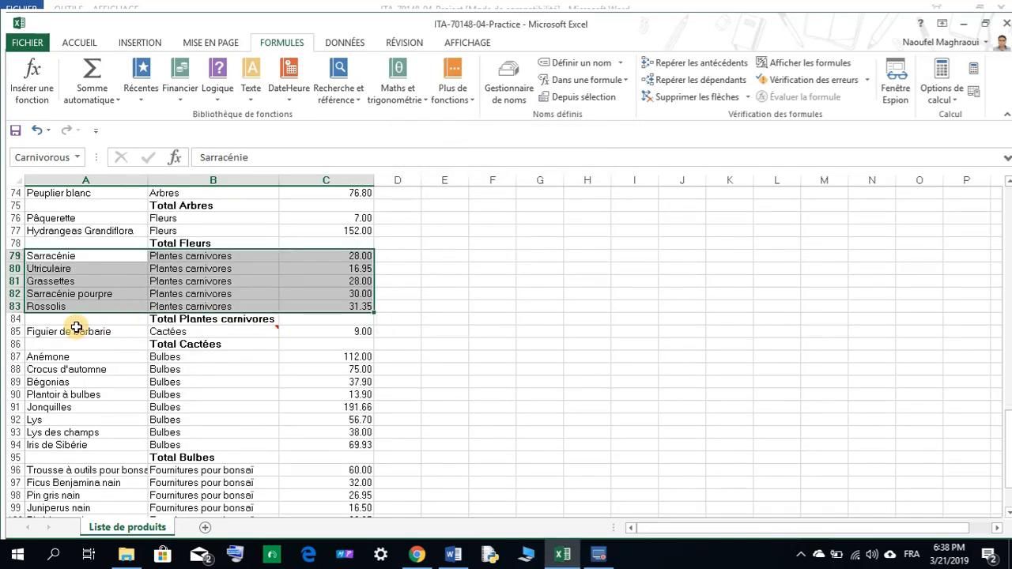
pyautogui.moveTo(87, 332); pyautogui.dragTo(332, 328)
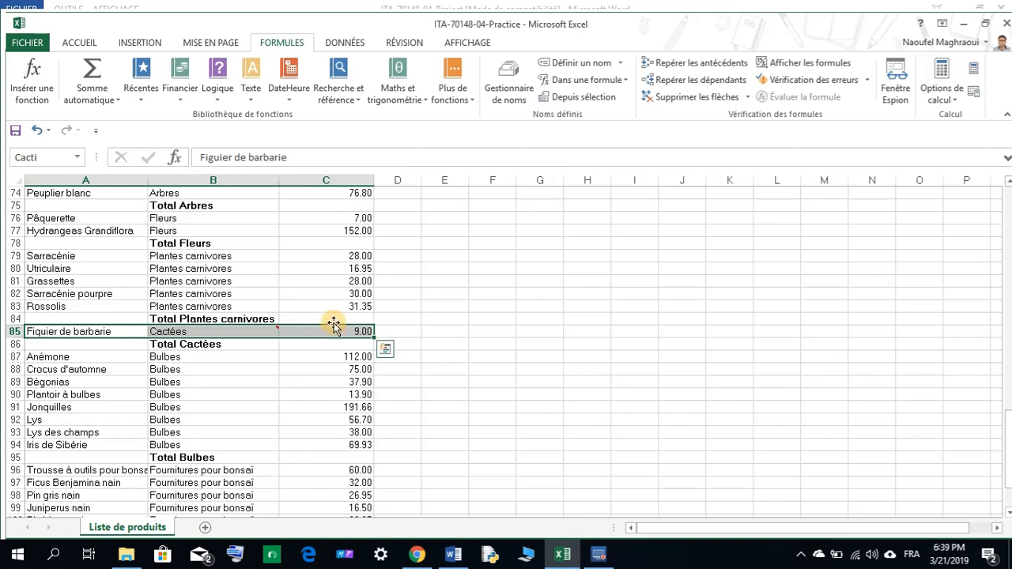
pyautogui.click(562, 68)
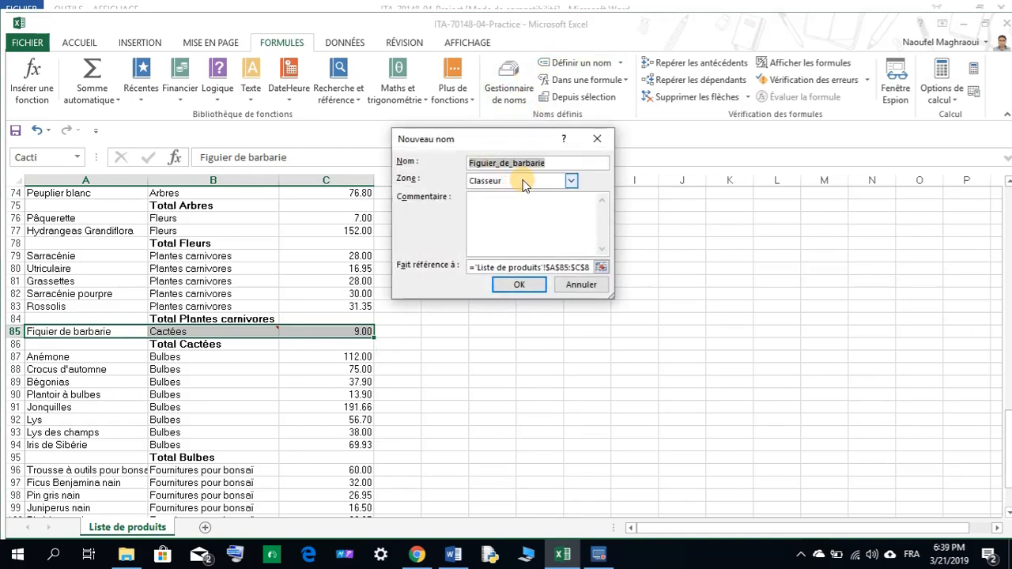
pyautogui.write('Cactées')
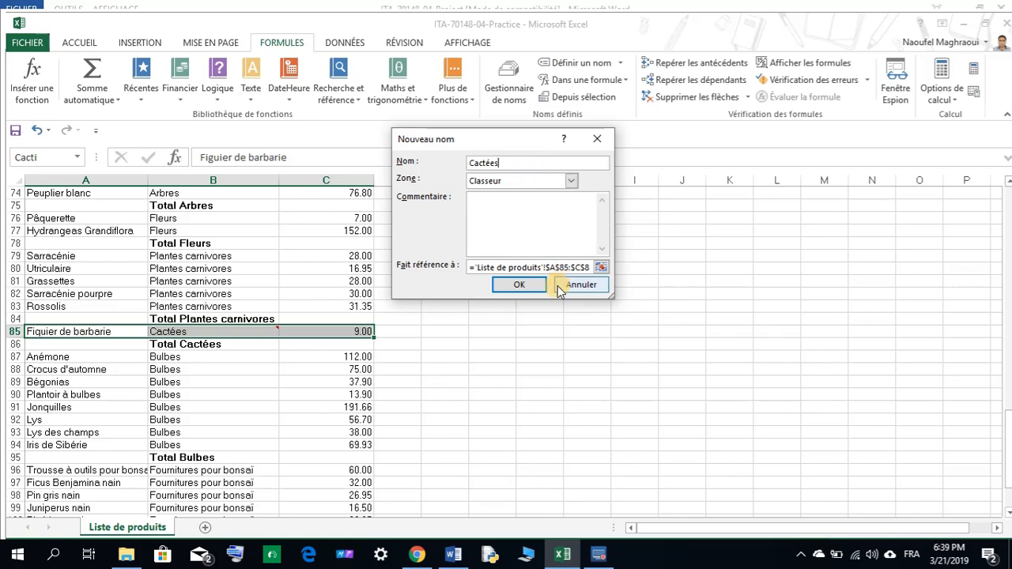
pyautogui.click(533, 284)
# Define the workbook-level name Bulbes for the bulb rows A87:C94.
pyautogui.moveTo(85, 356); pyautogui.dragTo(340, 444)
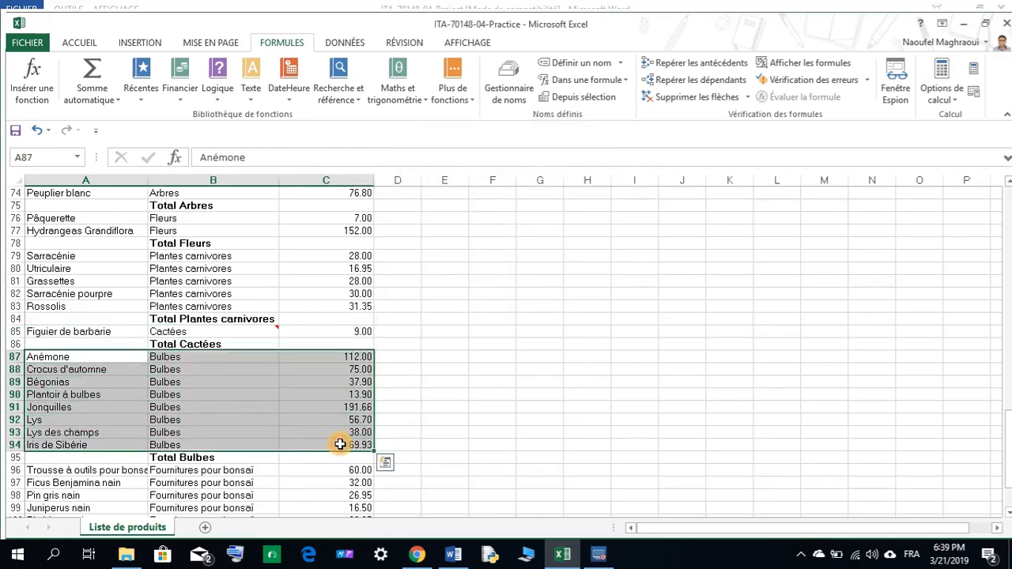
pyautogui.click(582, 62)
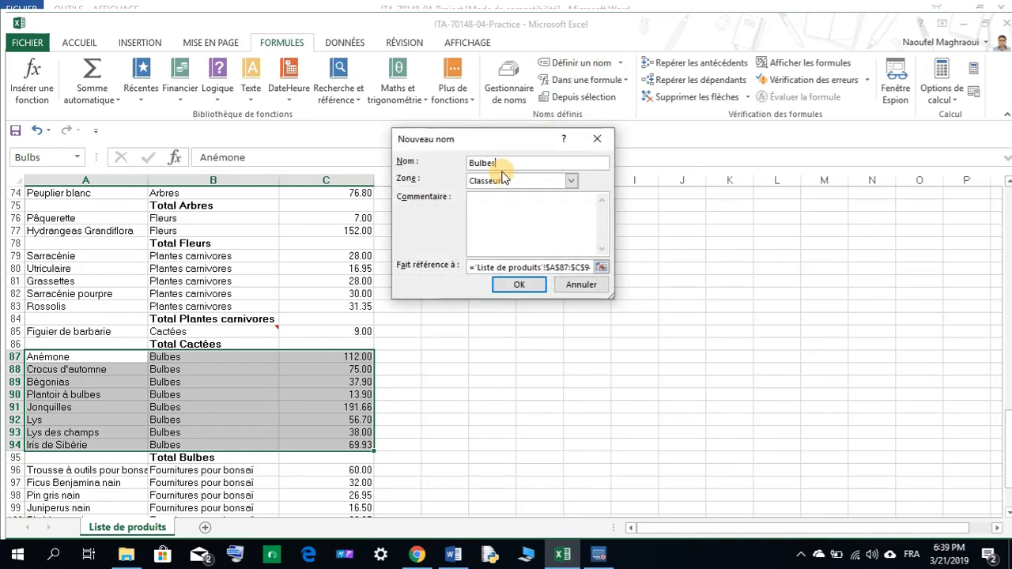
pyautogui.click(518, 285)
# Try to define the workbook-level name "Fournitures pour bonsai" for the bonsai supply rows A96:C100.
pyautogui.scroll(-5, 348, 301)
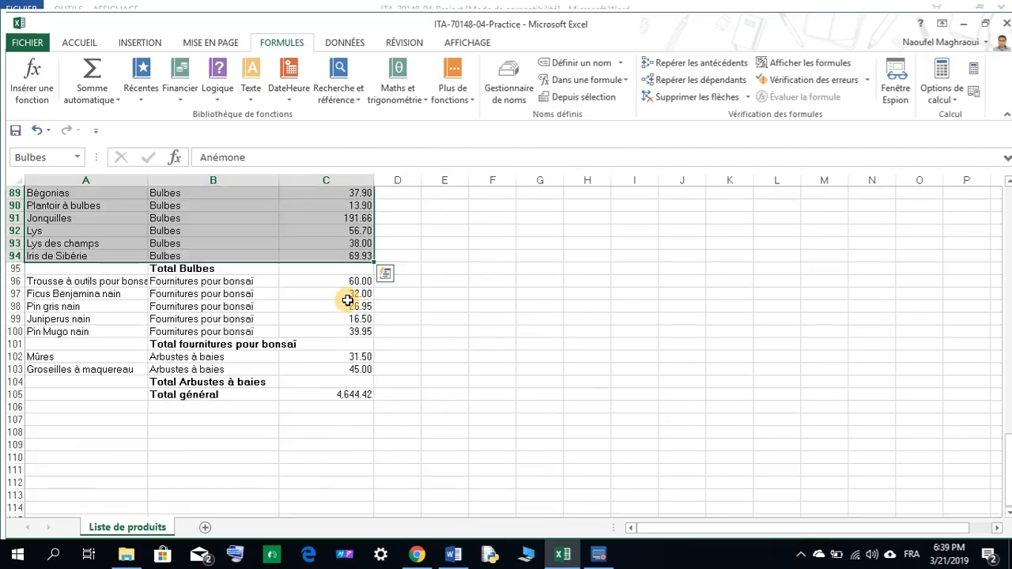
pyautogui.moveTo(87, 281); pyautogui.dragTo(339, 335)
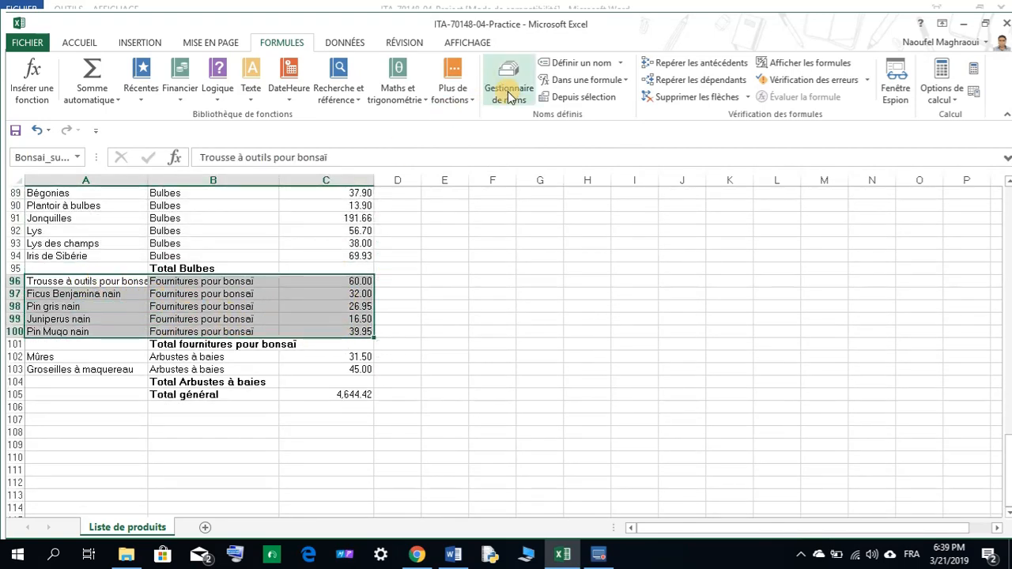
pyautogui.click(577, 62)
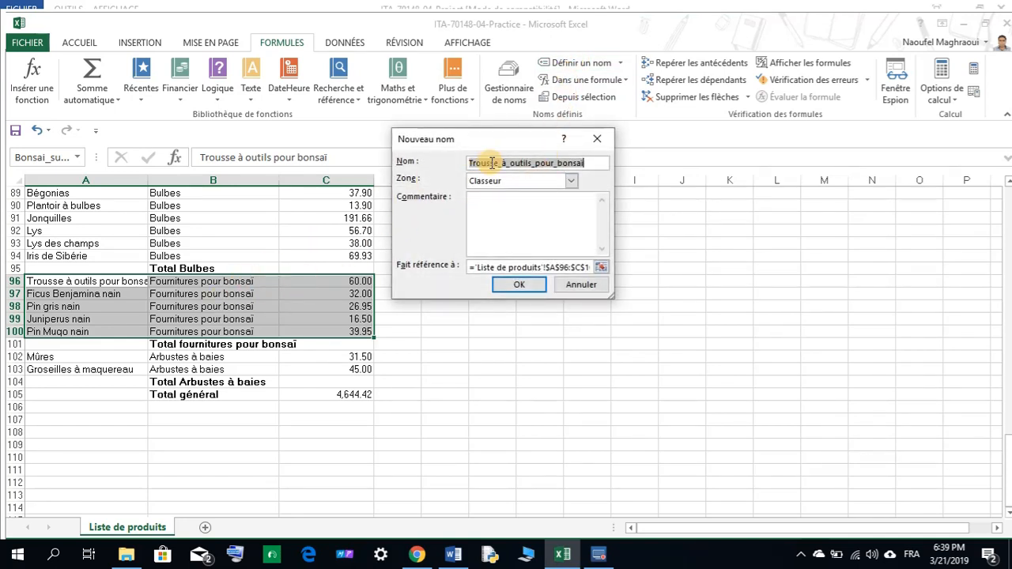
pyautogui.write('Fournitures pour')
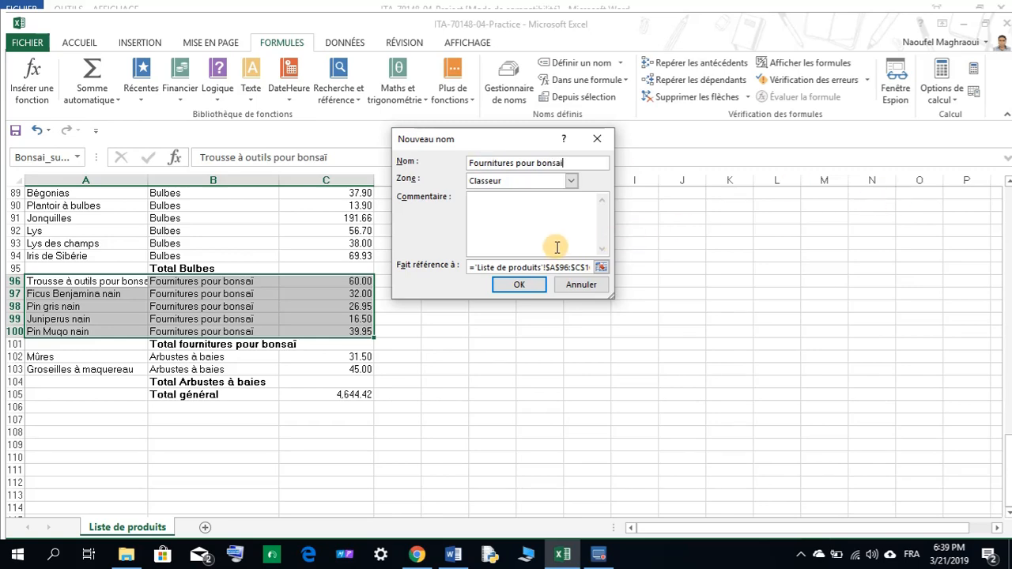
pyautogui.click(517, 285)
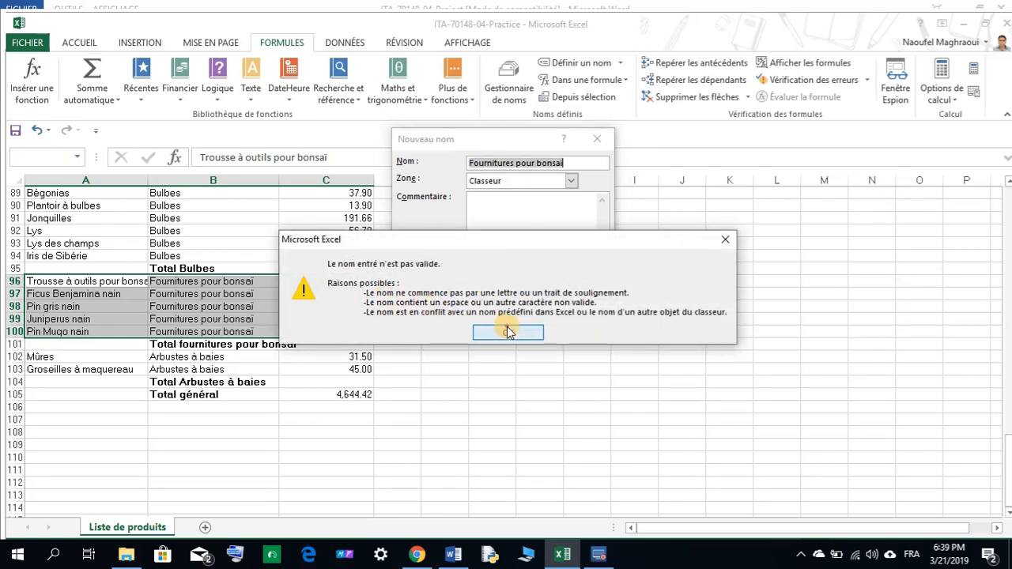
# Remove the spaces between the words of the Fournitures pour bonsai range name and define it.
pyautogui.click(507, 332)
pyautogui.click(538, 162)
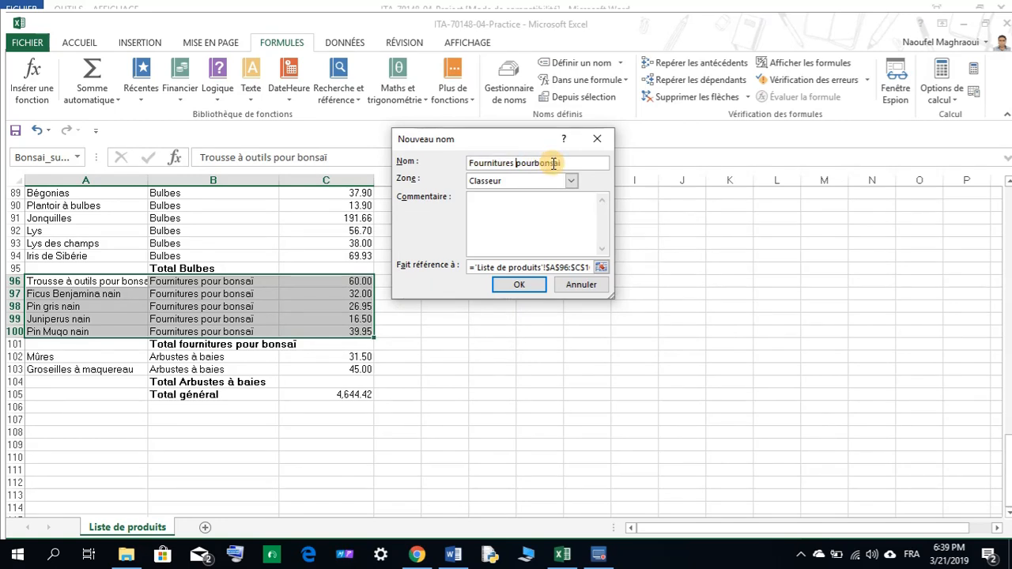
pyautogui.click(518, 284)
# Define the workbook-level name Arbustesàbaies for the berry bush rows A102:C103.
pyautogui.moveTo(86, 356); pyautogui.dragTo(329, 369)
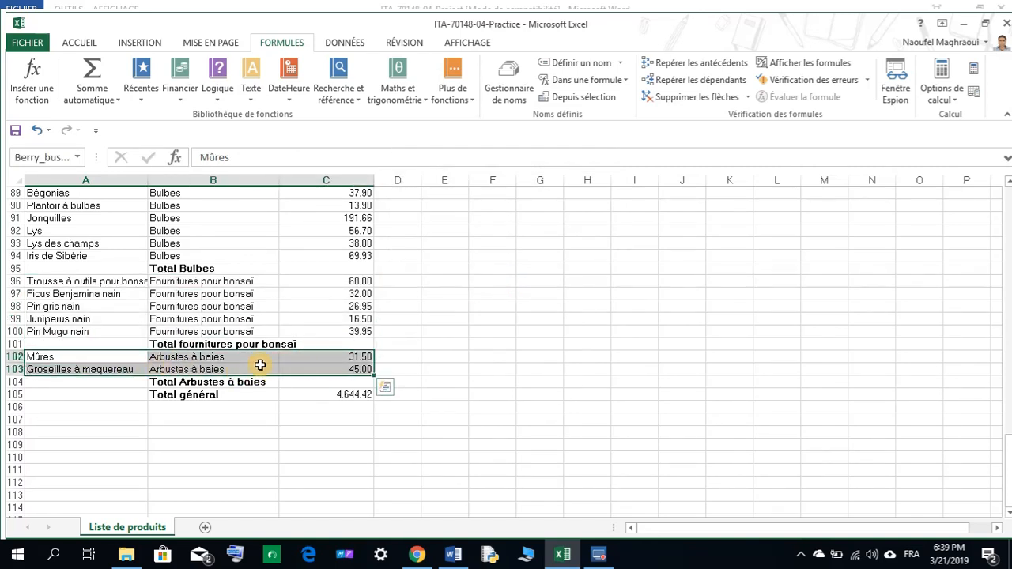
pyautogui.click(571, 63)
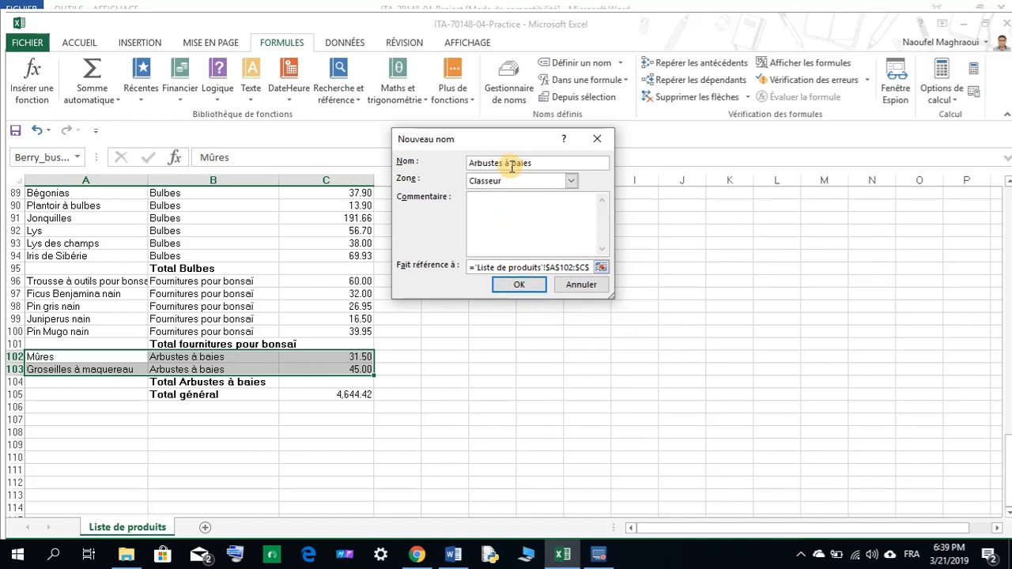
pyautogui.click(512, 162)
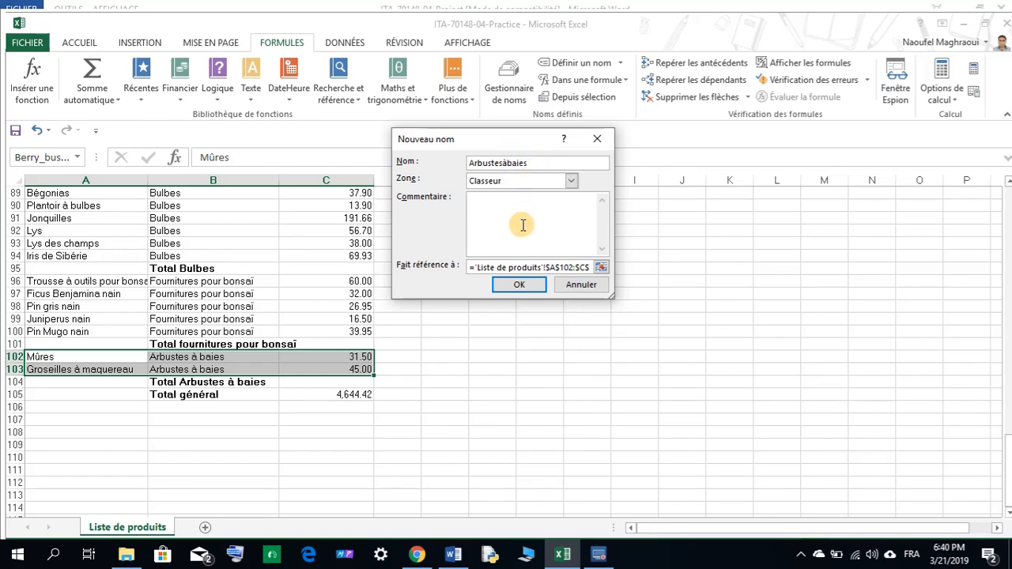
pyautogui.click(520, 283)
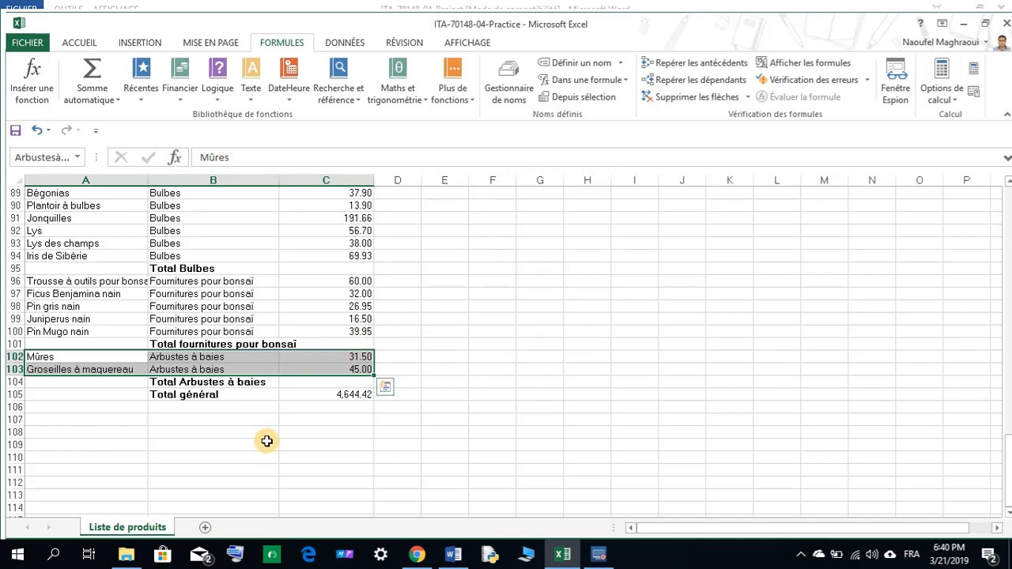
# Read the project instructions in Word, and search the product list in Excel for "élargueurs".
pyautogui.click(452, 554)
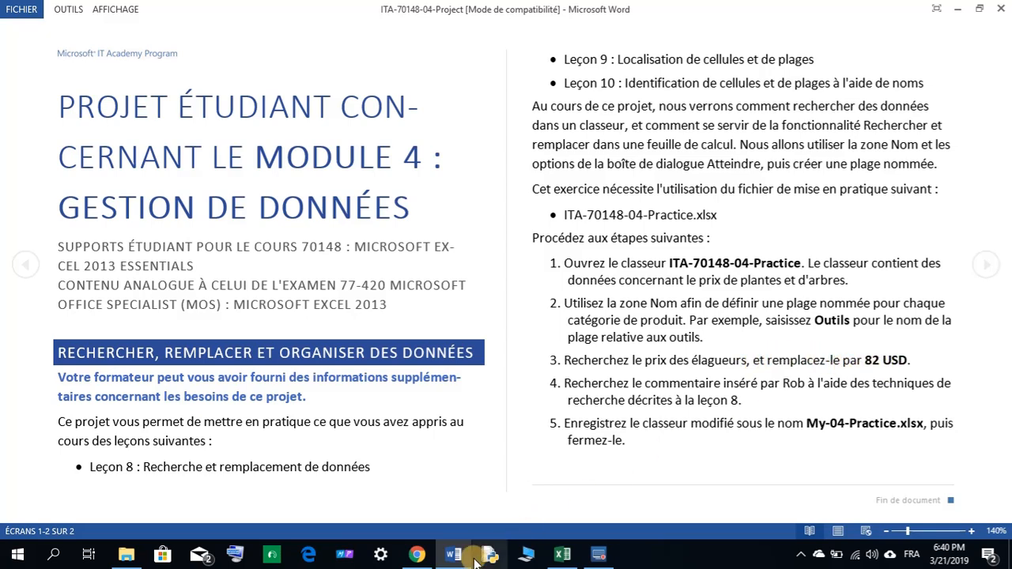
pyautogui.click(560, 556)
pyautogui.scroll(6, 158, 338)
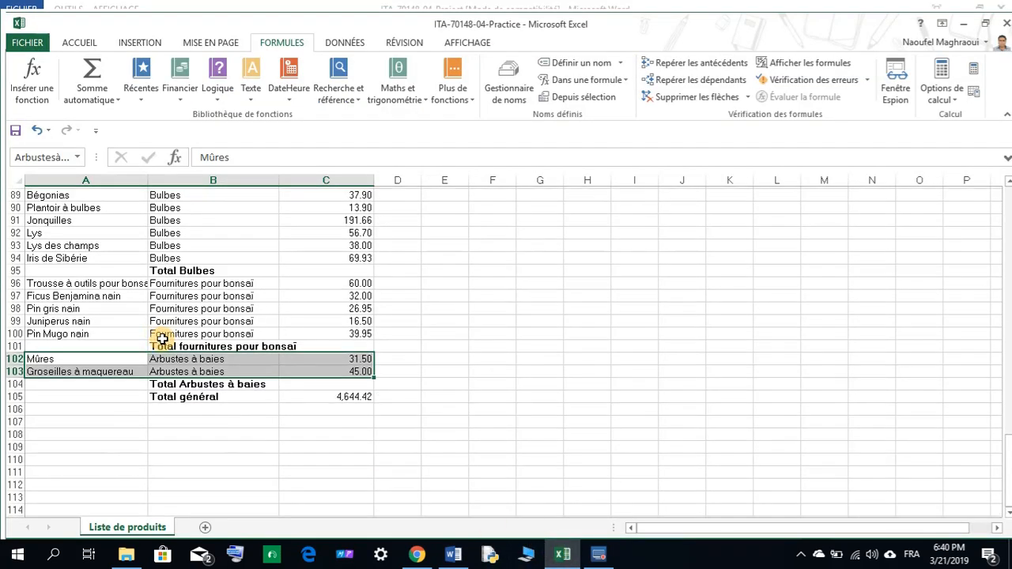
pyautogui.scroll(-1, 163, 338)
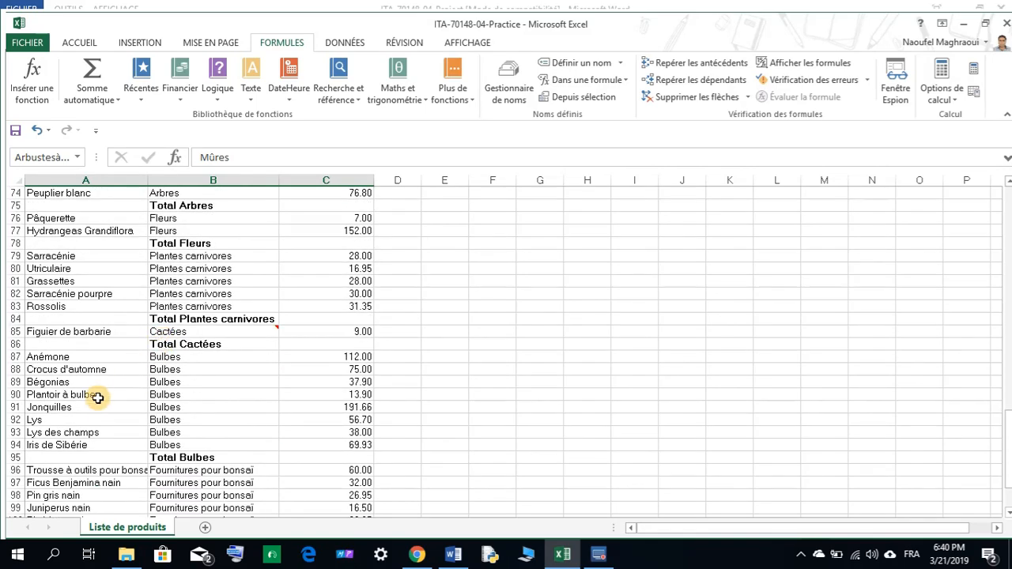
pyautogui.scroll(-2, 99, 382)
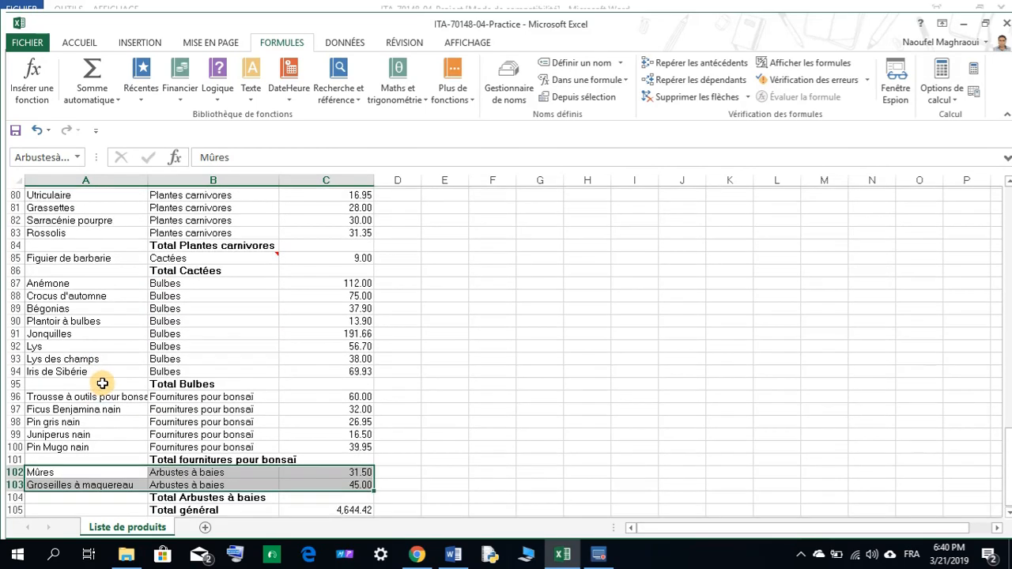
pyautogui.scroll(7, 103, 383)
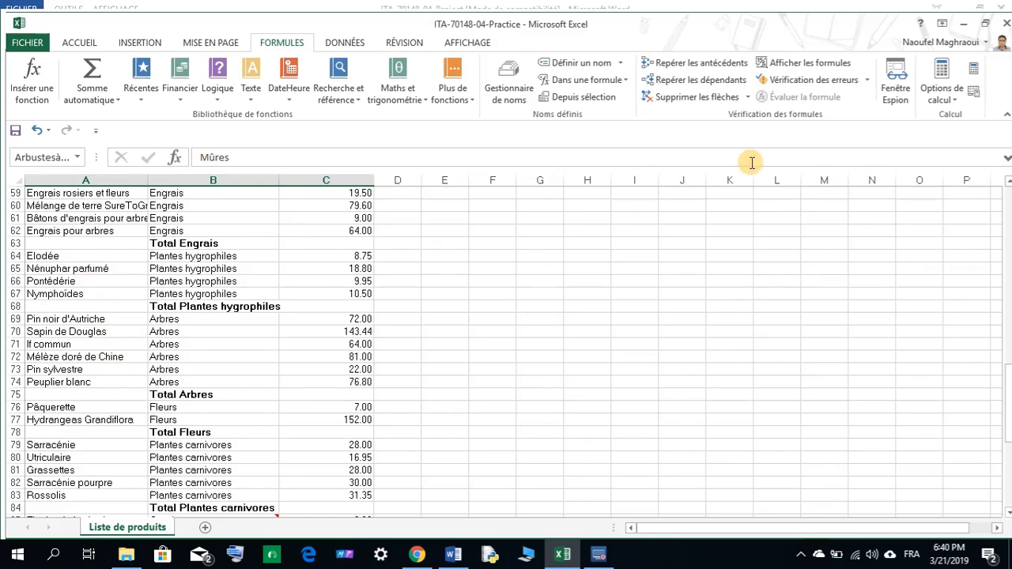
pyautogui.click(79, 42)
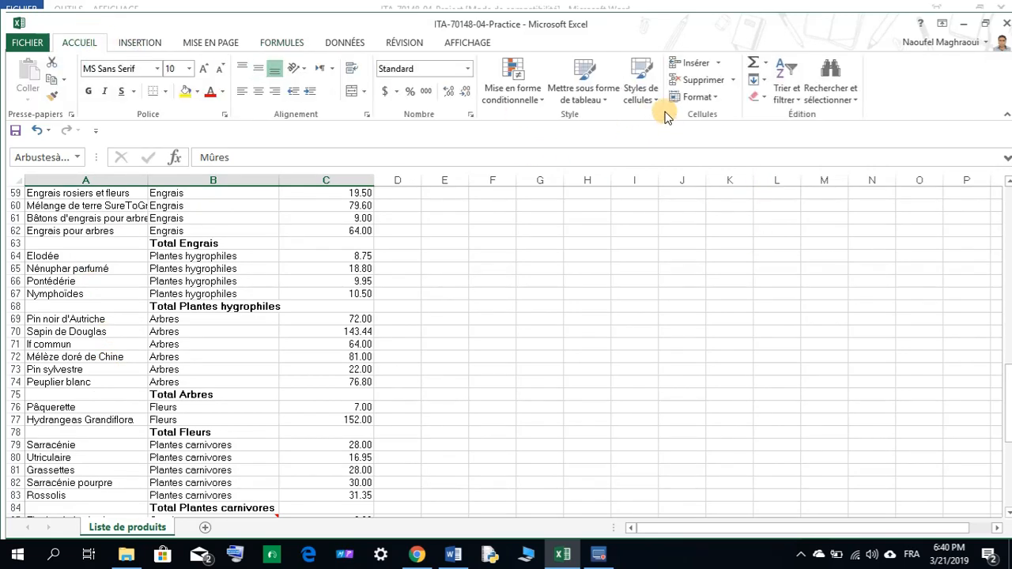
pyautogui.click(839, 94)
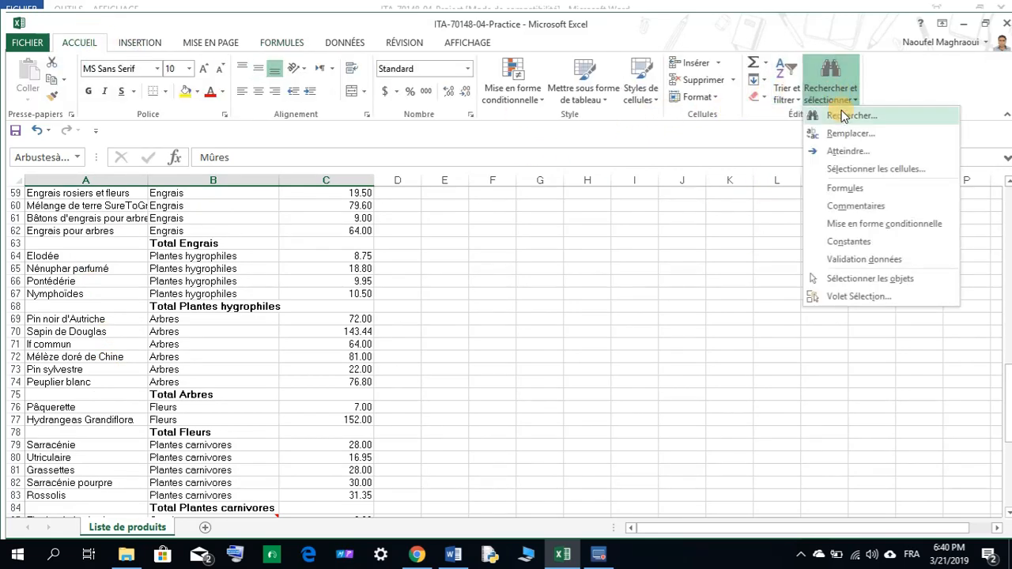
pyautogui.click(844, 111)
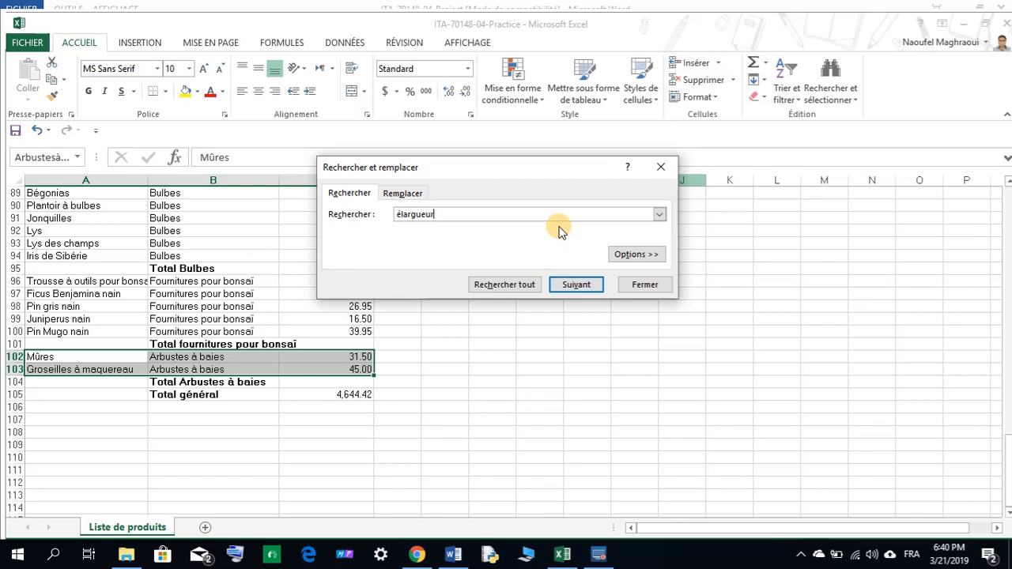
pyautogui.click(562, 286)
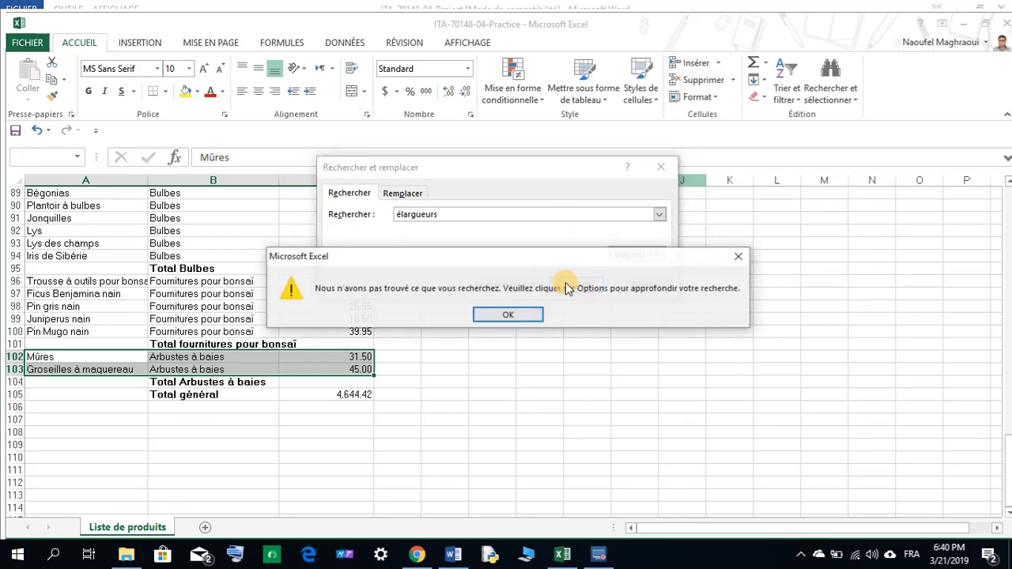
pyautogui.click(521, 315)
# Check the product's spelling in the Word instructions and search the Excel sheet for "élagueurs".
pyautogui.click(453, 554)
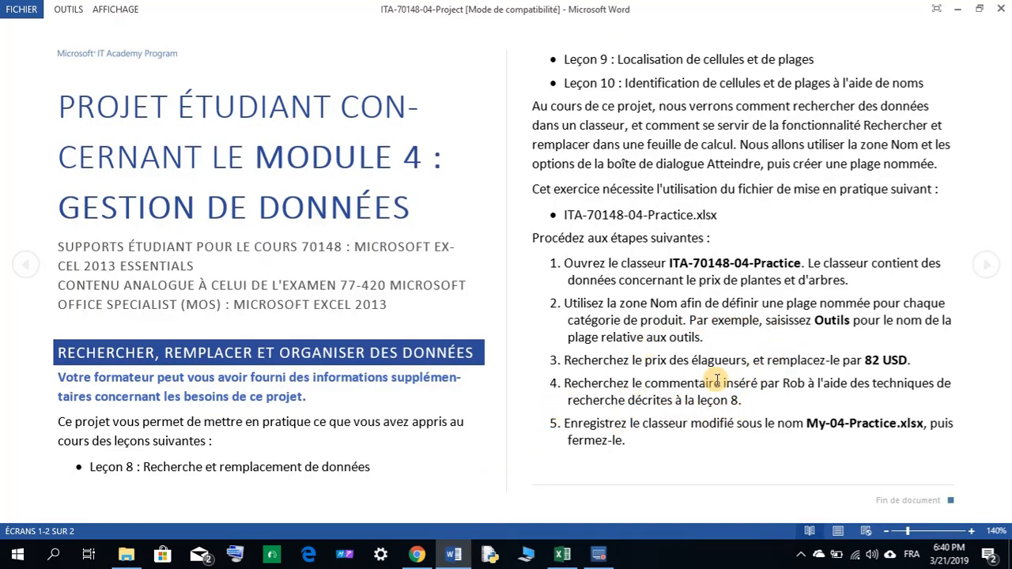
pyautogui.click(562, 554)
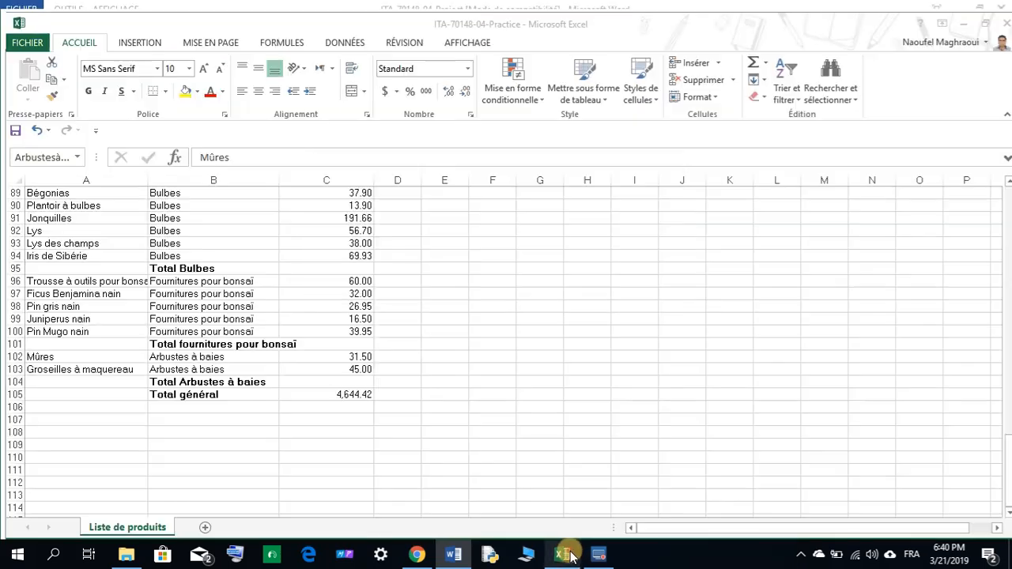
pyautogui.click(413, 215)
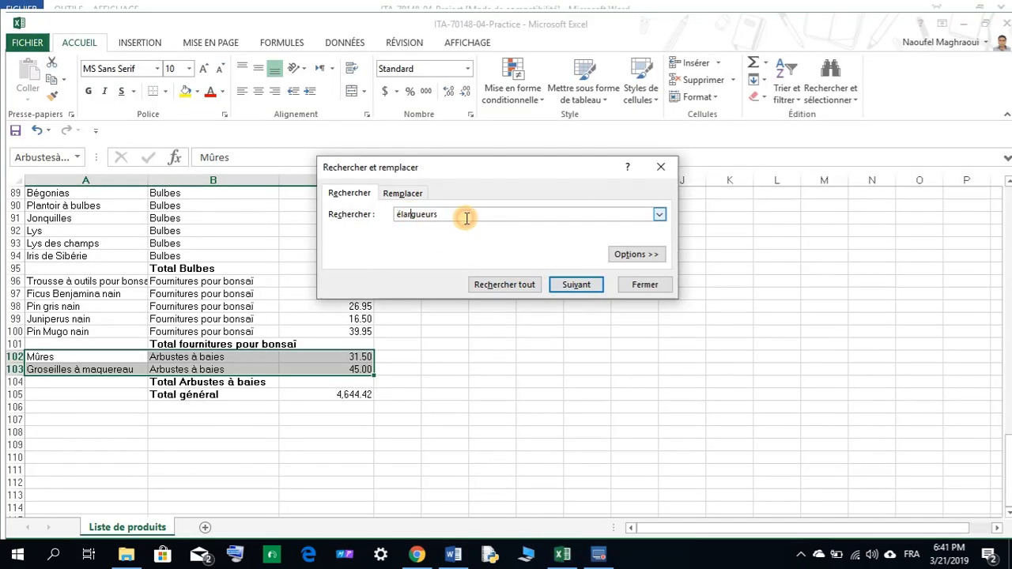
pyautogui.click(566, 285)
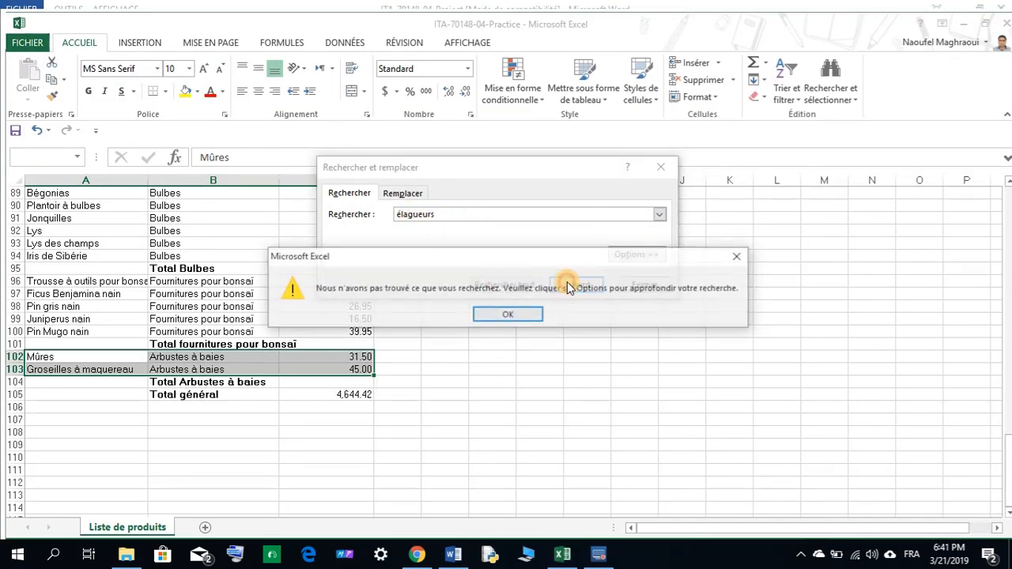
pyautogui.click(497, 316)
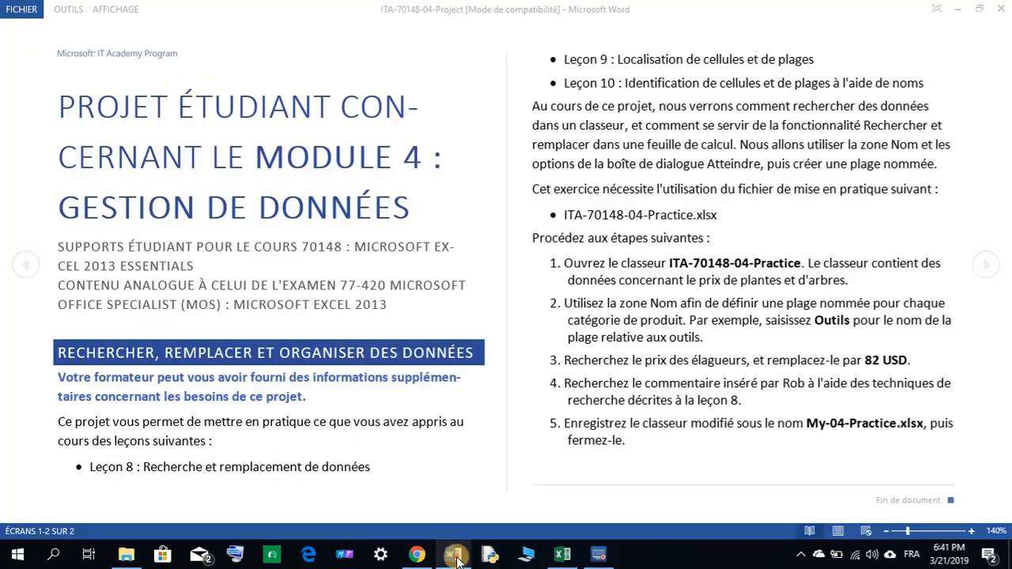
# Copy "élagueurs" from instruction 3 in Word into Excel's search term and show the advanced search options.
pyautogui.click(453, 554)
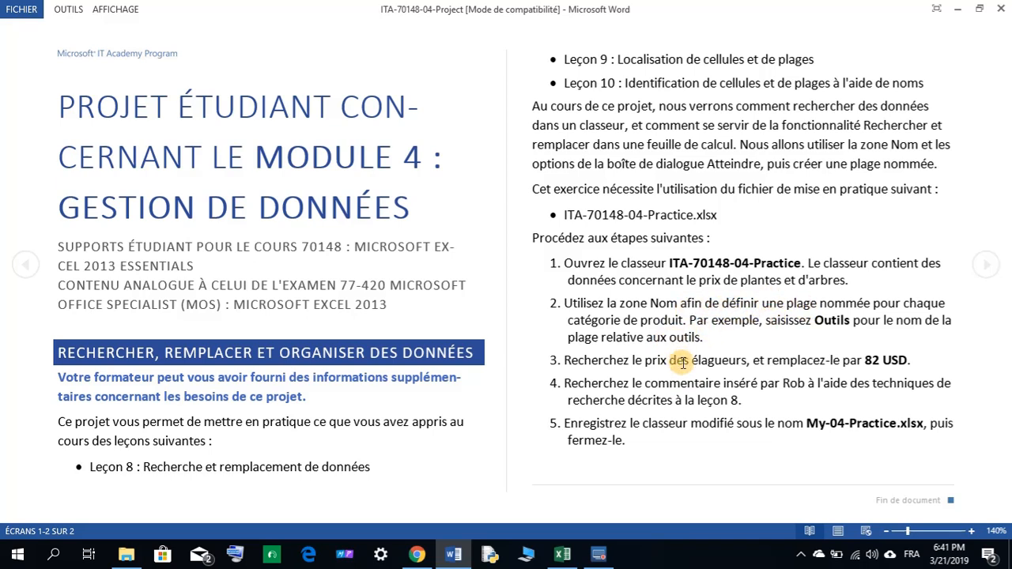
pyautogui.moveTo(692, 360); pyautogui.dragTo(746, 360)
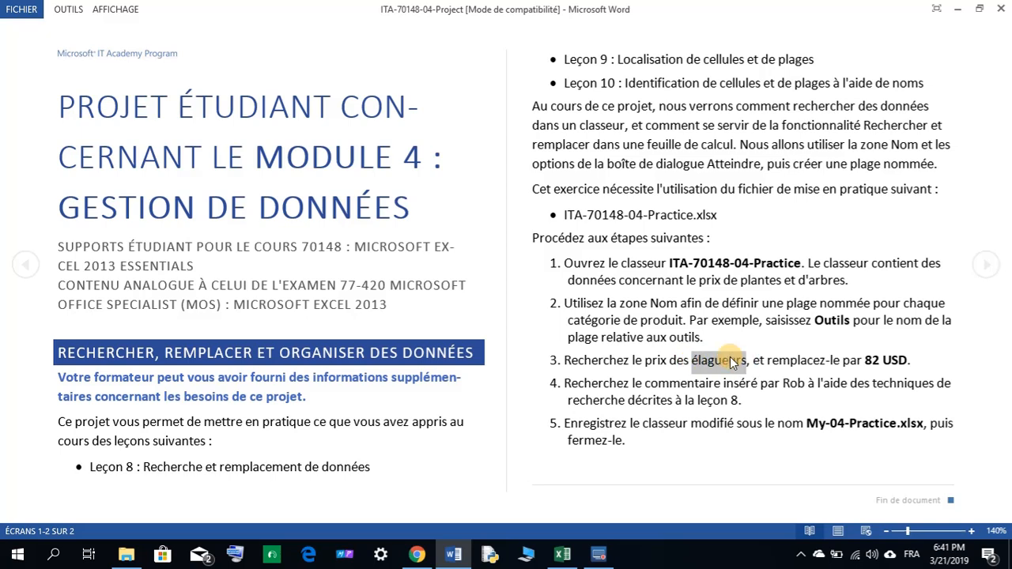
pyautogui.rightClick(734, 362)
pyautogui.click(768, 370)
pyautogui.click(562, 554)
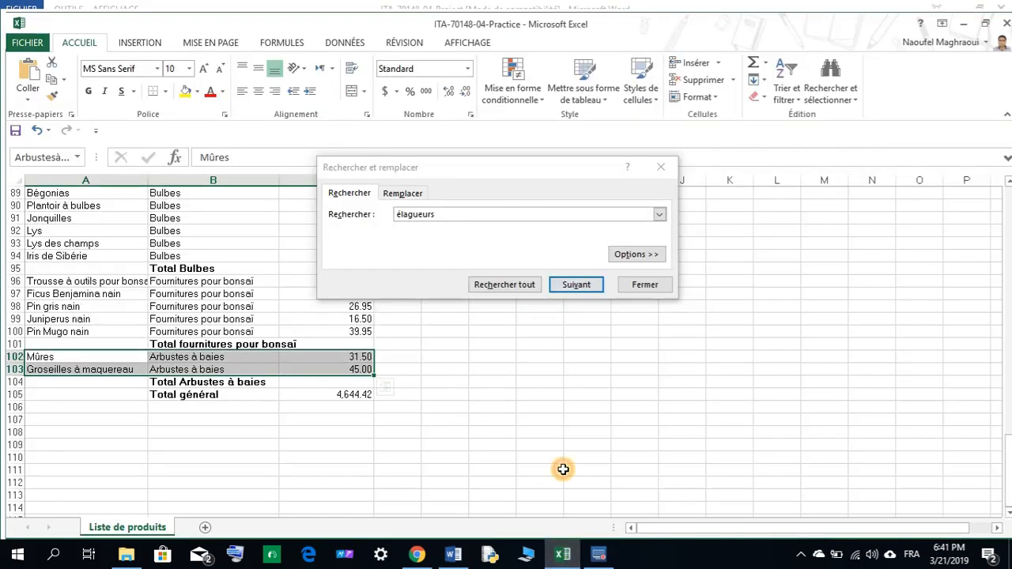
pyautogui.click(438, 214)
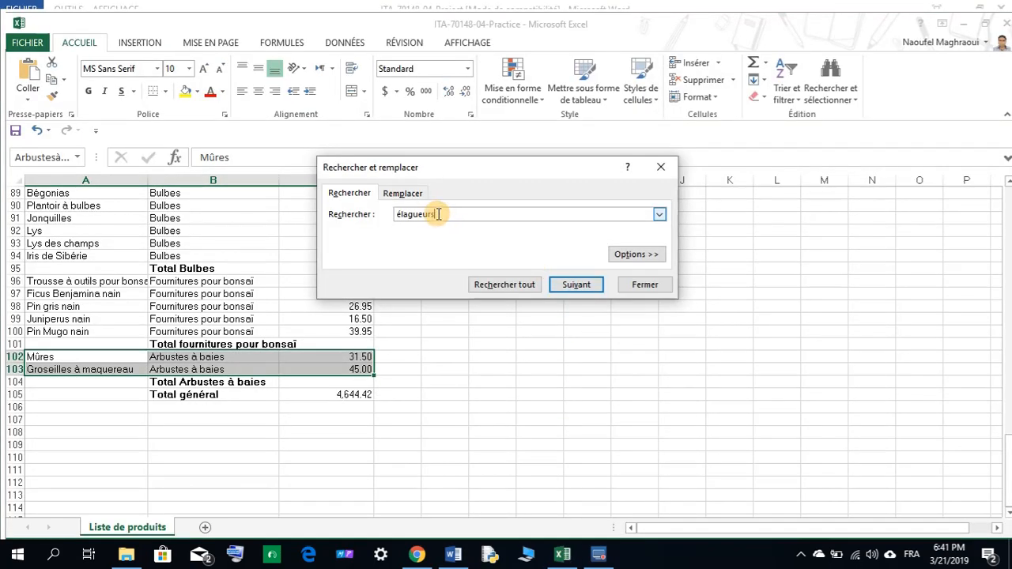
pyautogui.rightClick(436, 213)
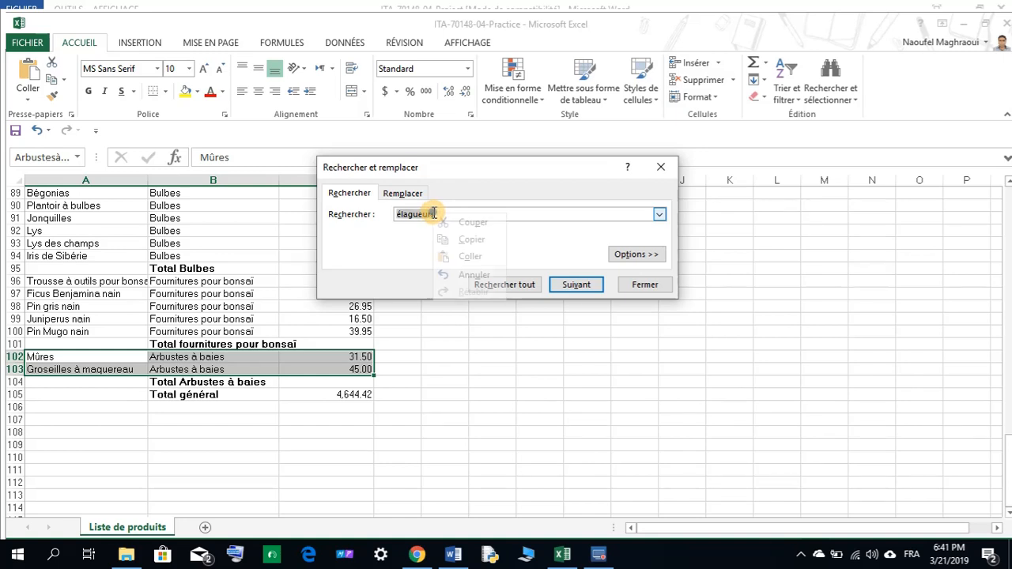
pyautogui.click(488, 264)
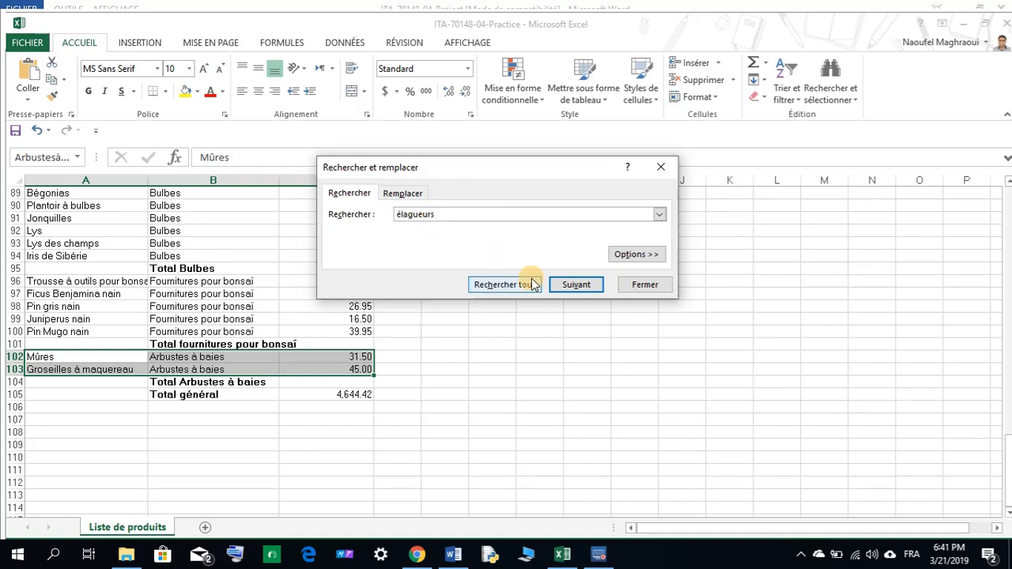
pyautogui.click(636, 254)
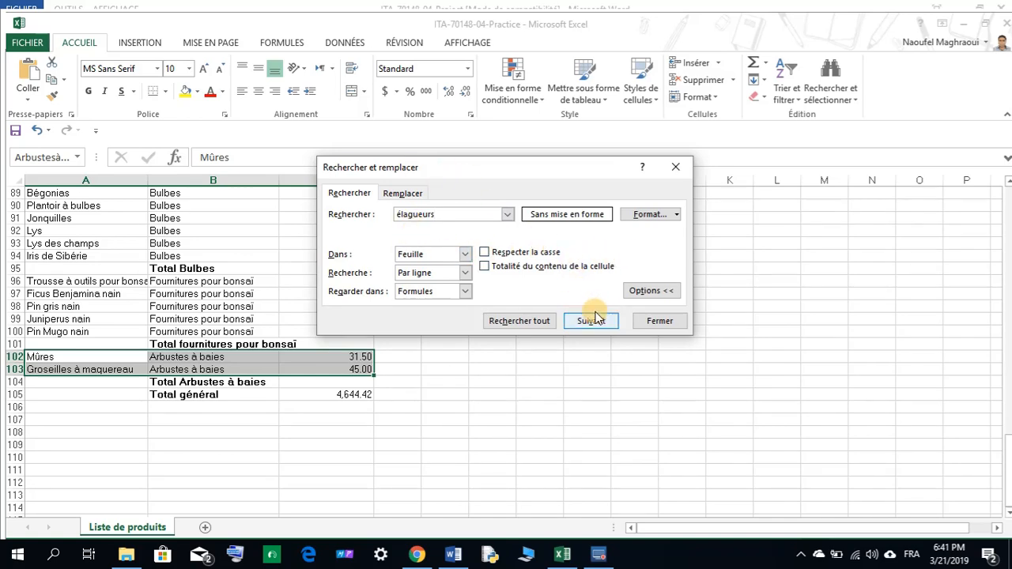
pyautogui.click(646, 320)
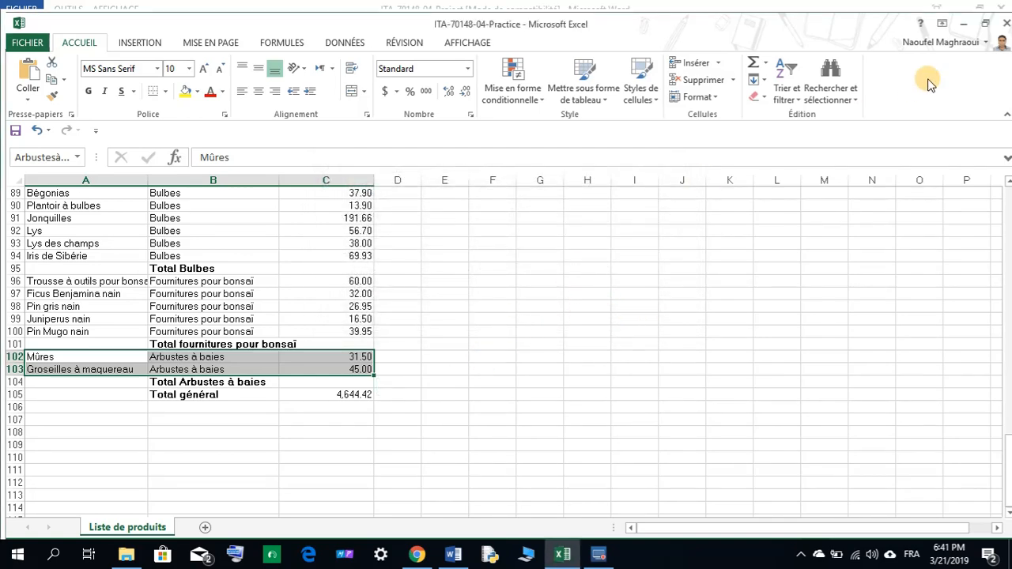
# Search the sheet for "élagueurs" by row, looking in Valeurs instead of formulas.
pyautogui.click(831, 78)
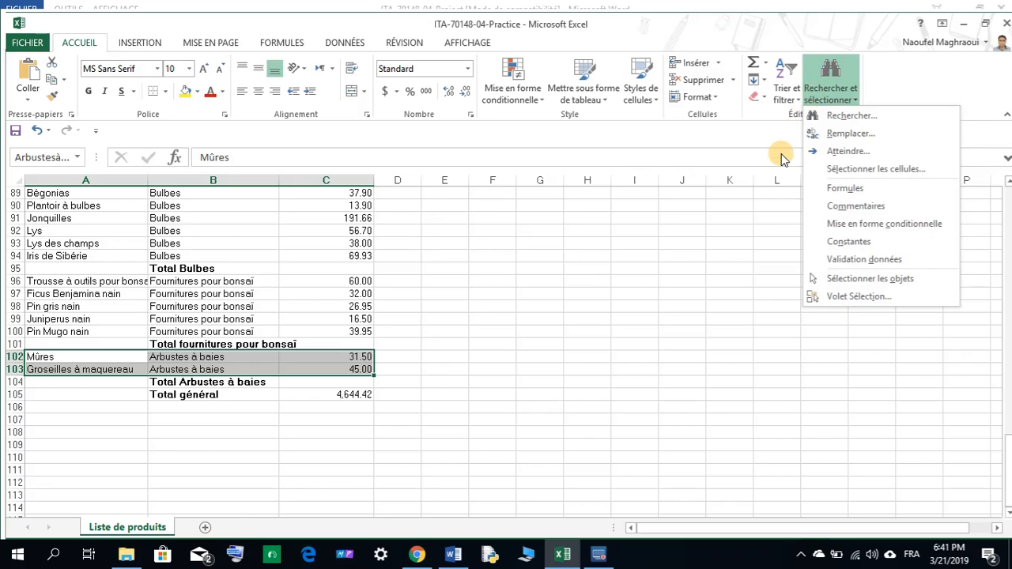
pyautogui.click(844, 116)
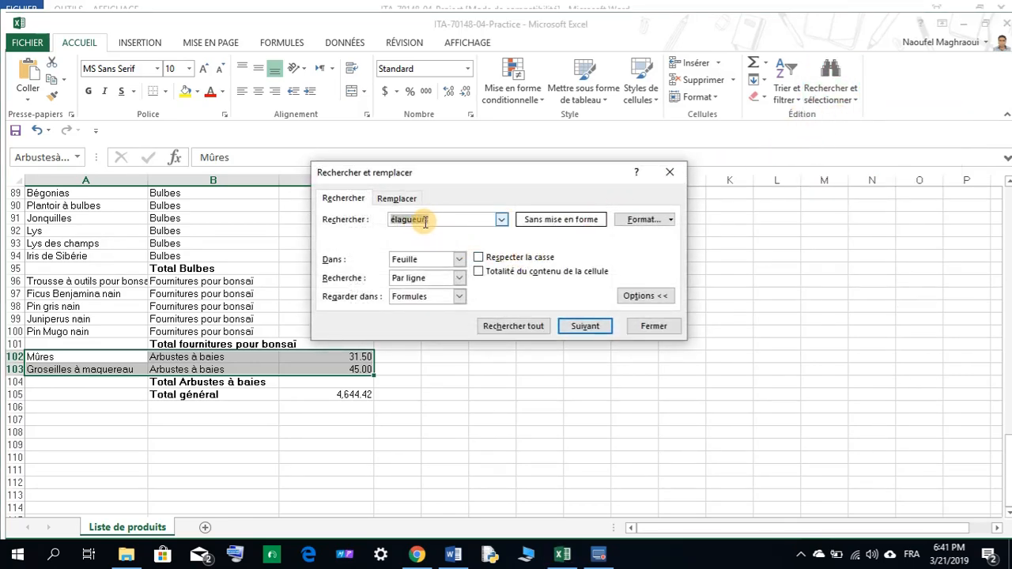
pyautogui.click(460, 297)
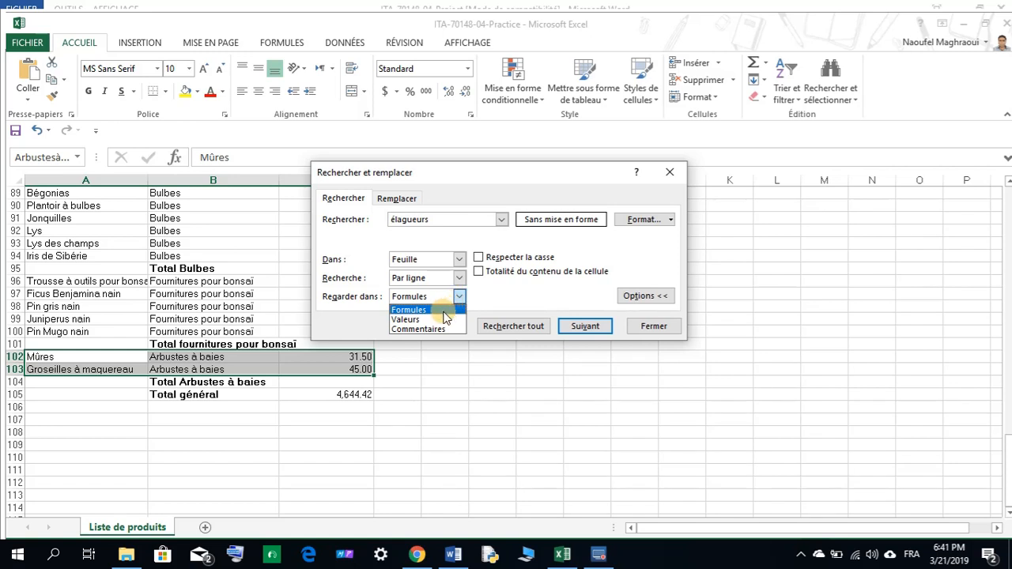
pyautogui.click(433, 318)
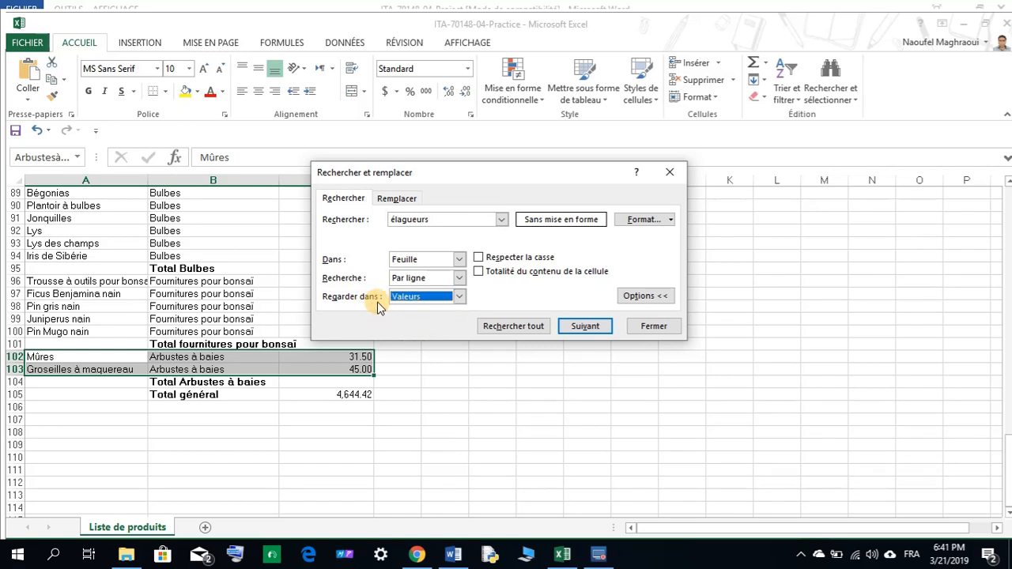
pyautogui.click(591, 331)
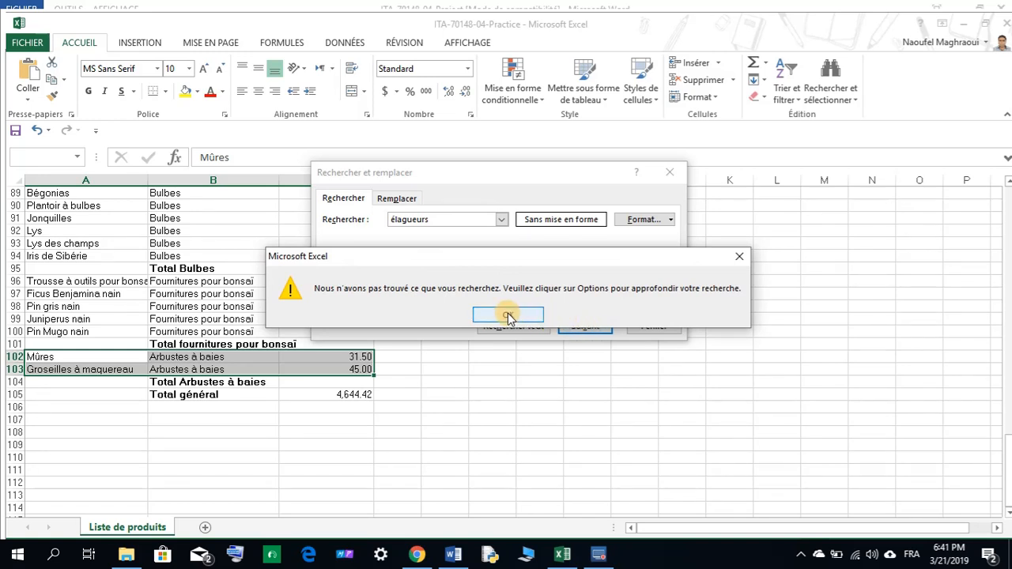
pyautogui.click(508, 316)
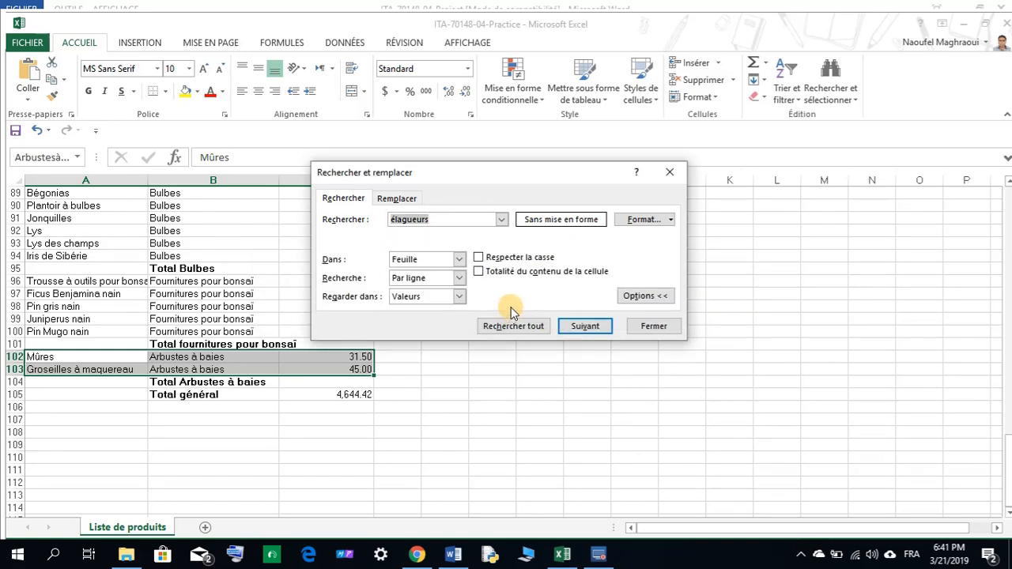
# Search the whole workbook (Classeur) by row for "élagueurs" in Valeurs, and close the search dialog.
pyautogui.click(458, 259)
pyautogui.click(438, 278)
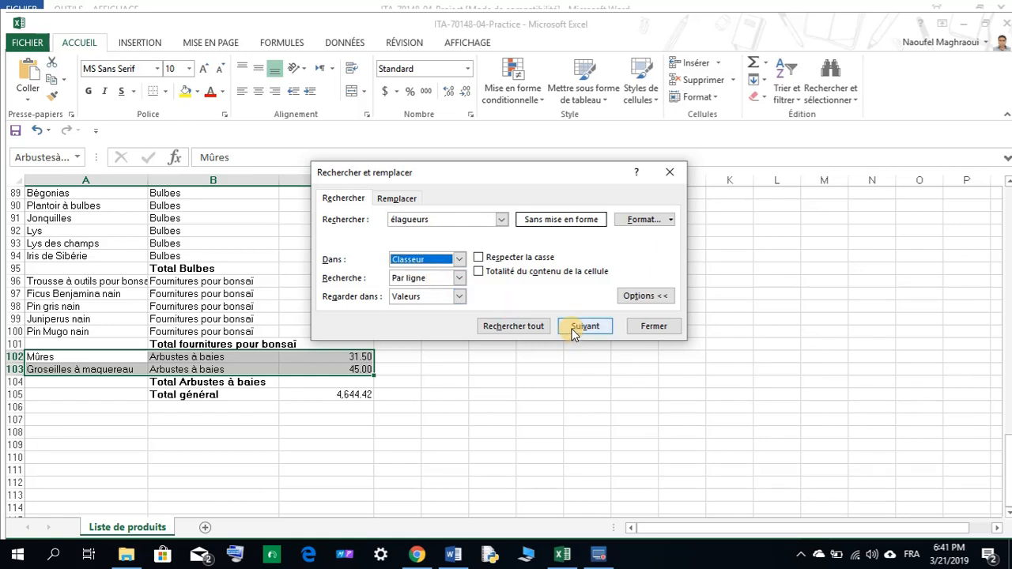
pyautogui.click(458, 279)
pyautogui.click(460, 282)
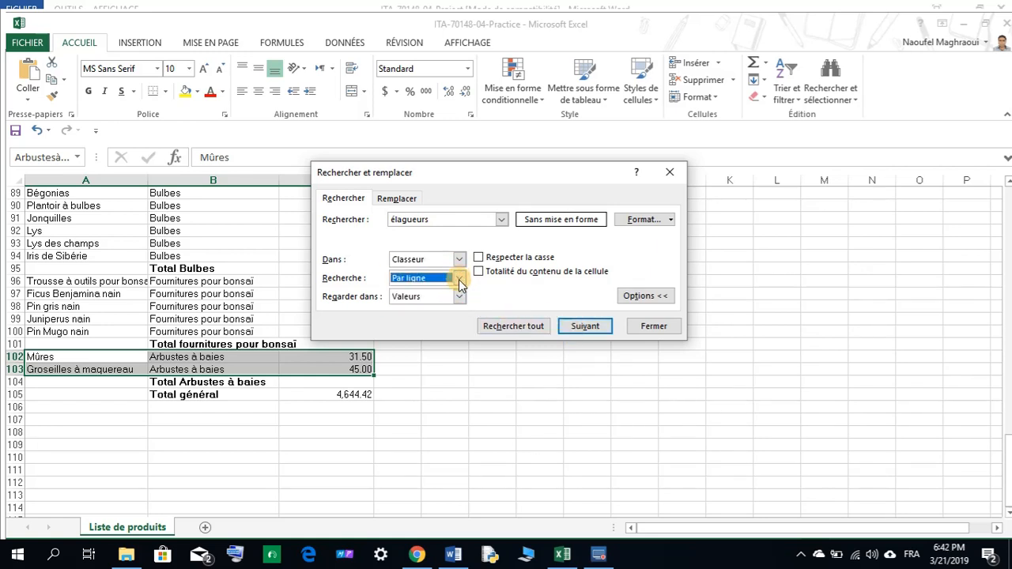
pyautogui.click(461, 296)
pyautogui.click(463, 295)
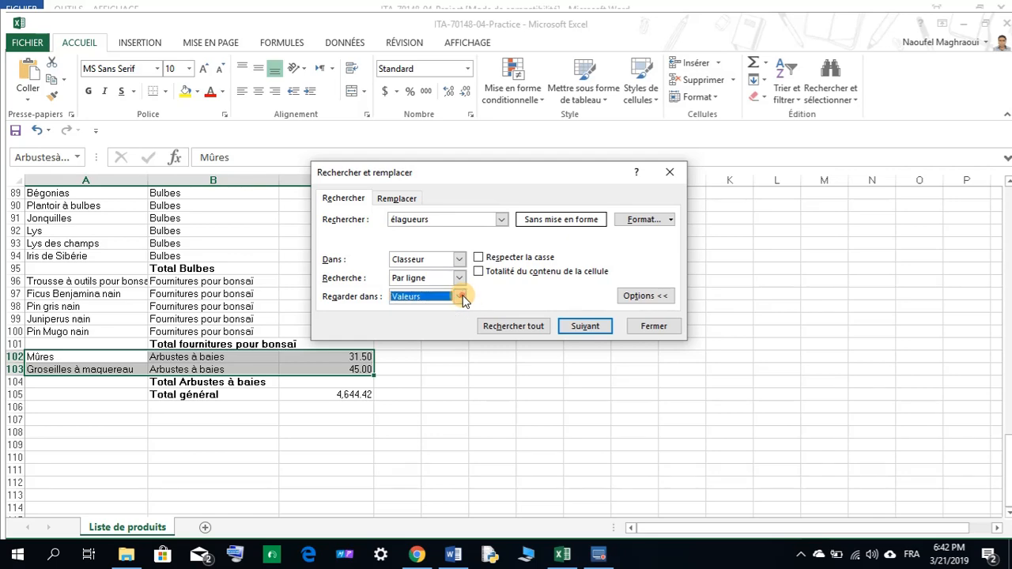
pyautogui.click(586, 326)
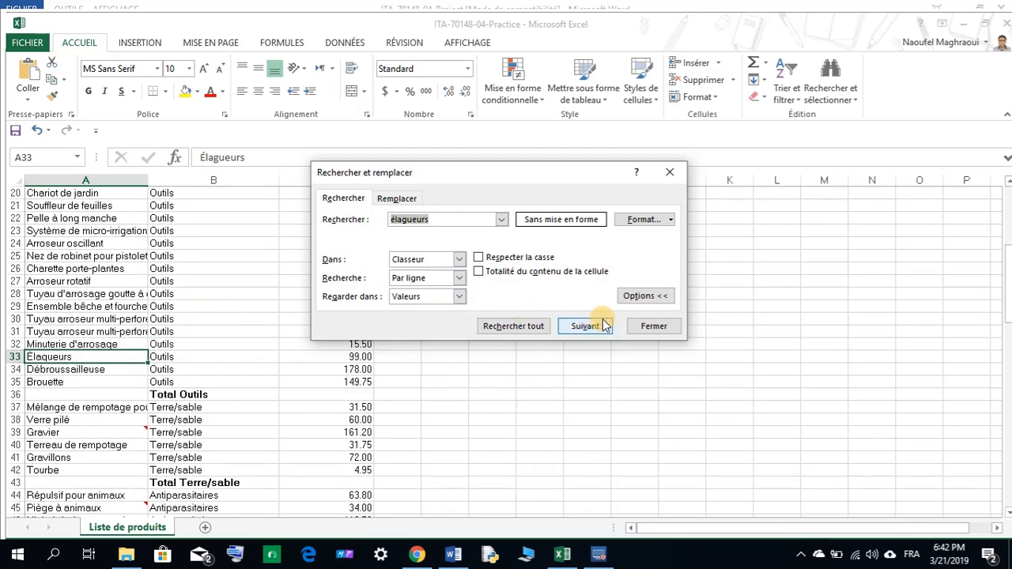
pyautogui.click(642, 325)
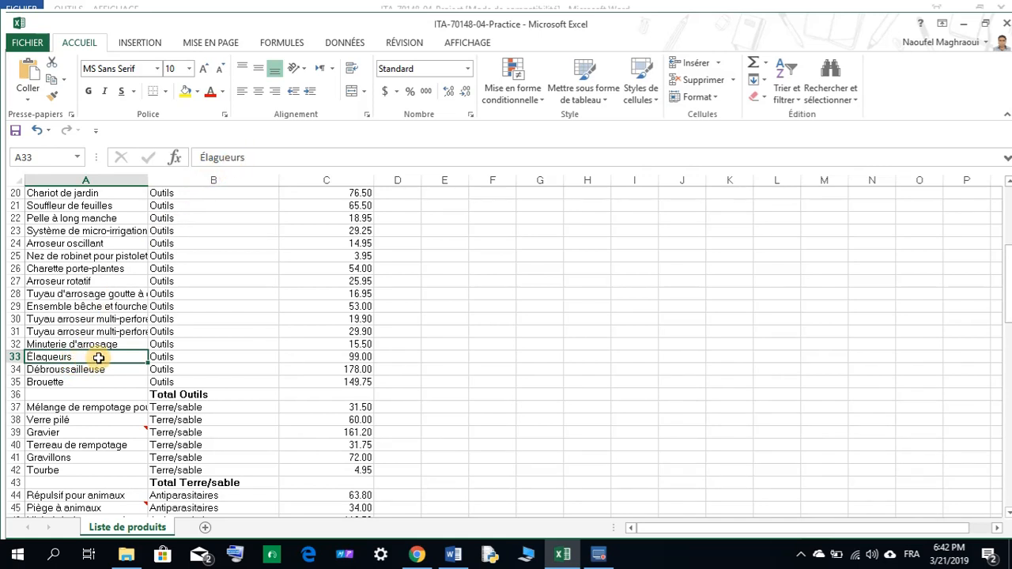
# Set the Élagueurs price in cell C33 to 82.
pyautogui.click(350, 356)
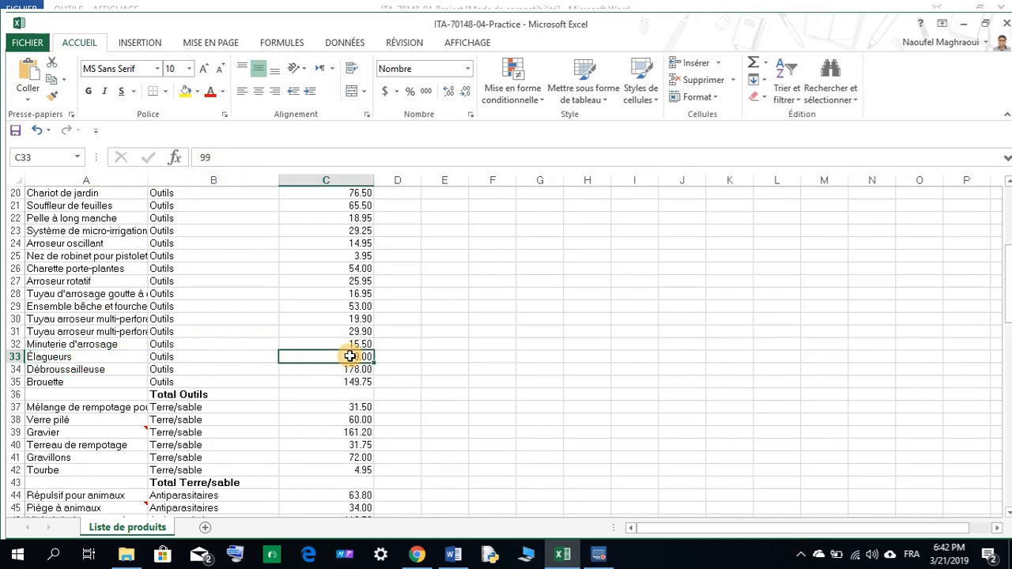
pyautogui.write('82')
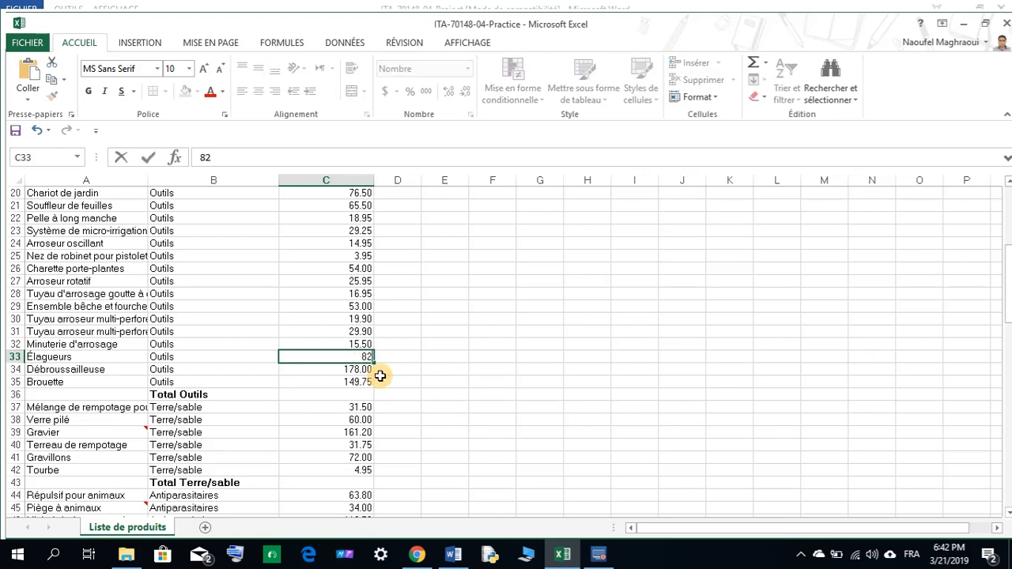
pyautogui.press('Return')
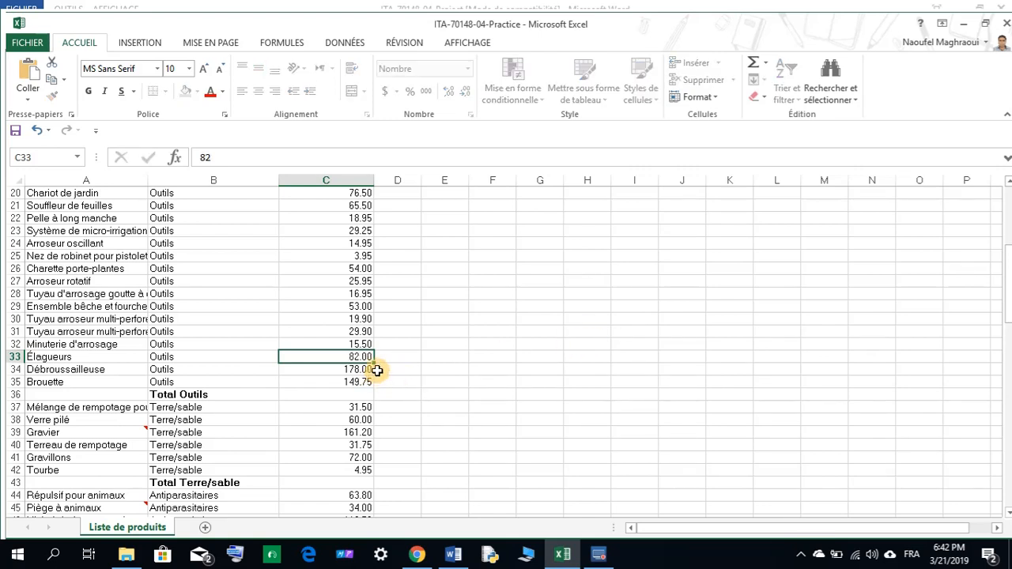
pyautogui.click(372, 365)
# Read instruction 4 in Word, and search the Excel workbook's Commentaires by row for the commenter's first name given there.
pyautogui.click(453, 553)
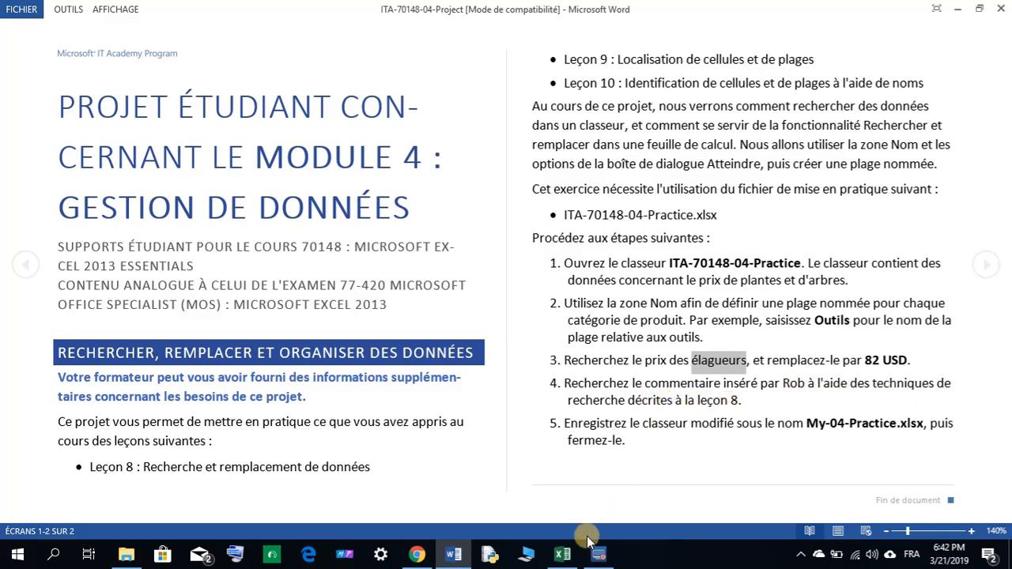
pyautogui.click(562, 554)
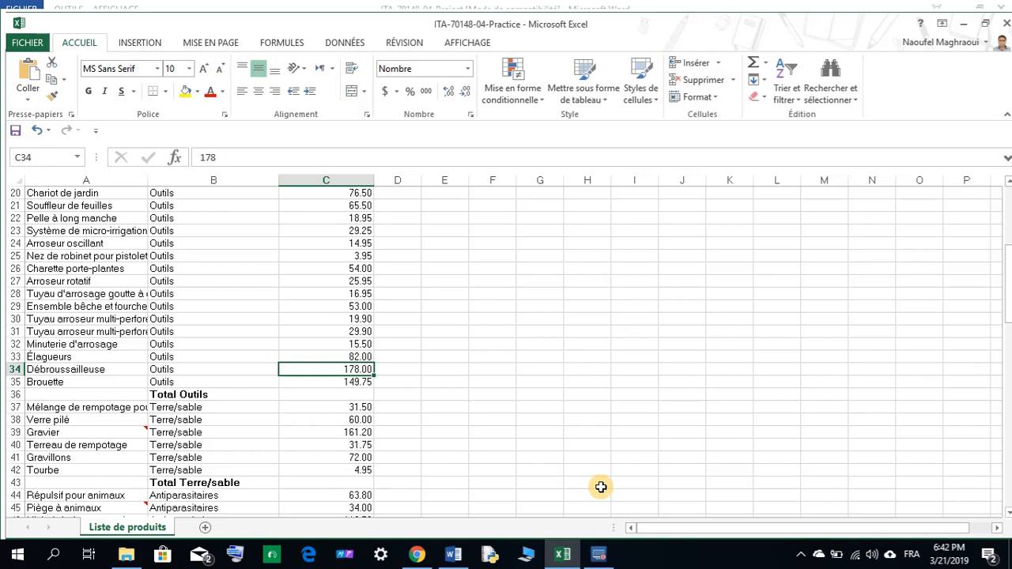
pyautogui.click(835, 90)
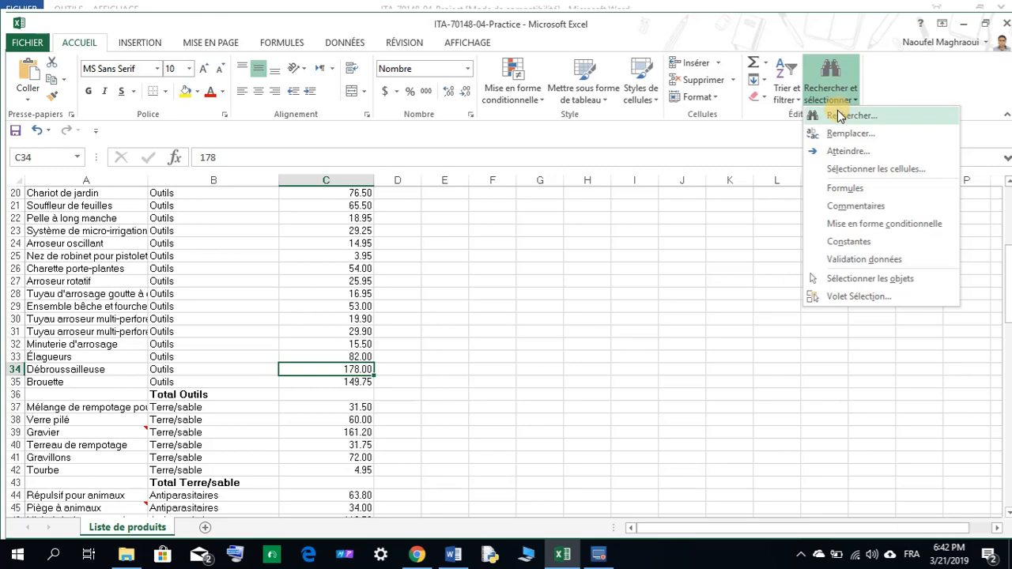
pyautogui.click(840, 116)
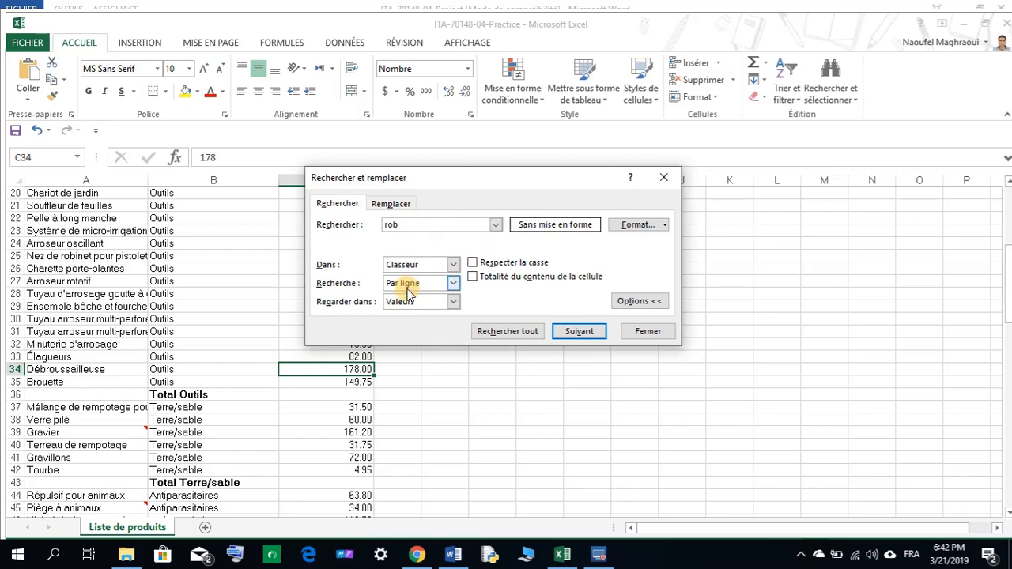
pyautogui.click(452, 304)
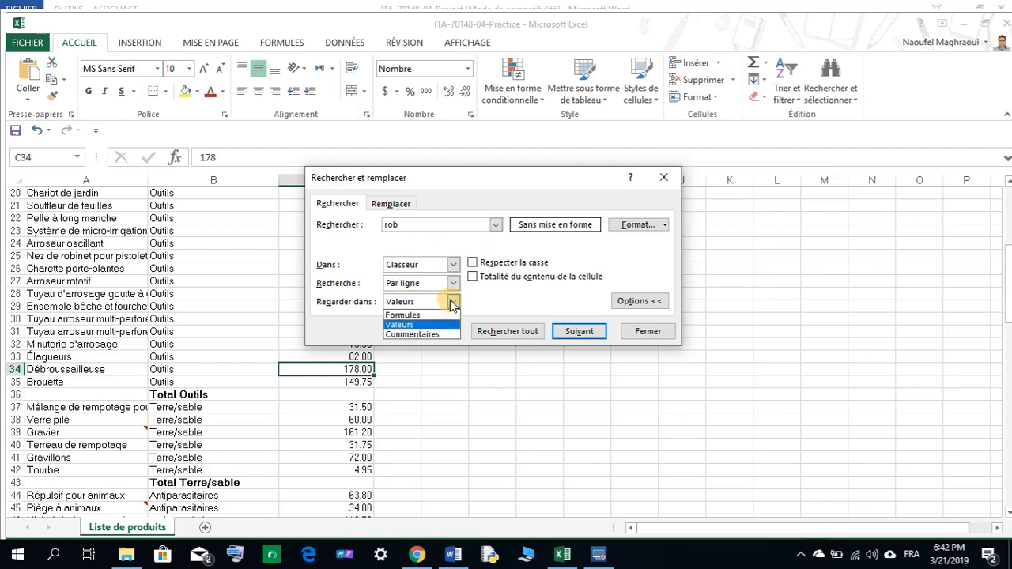
pyautogui.click(422, 334)
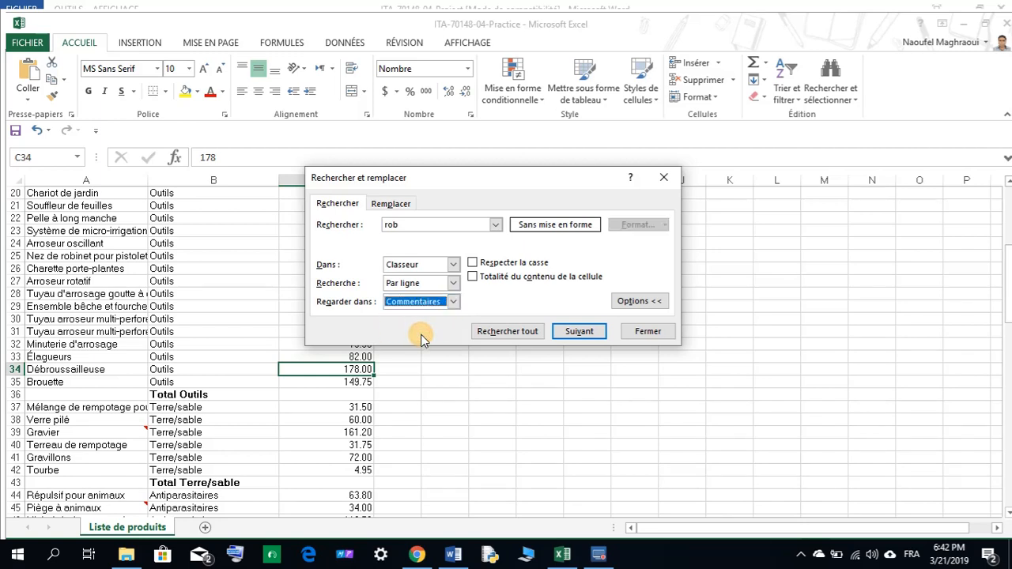
pyautogui.click(589, 338)
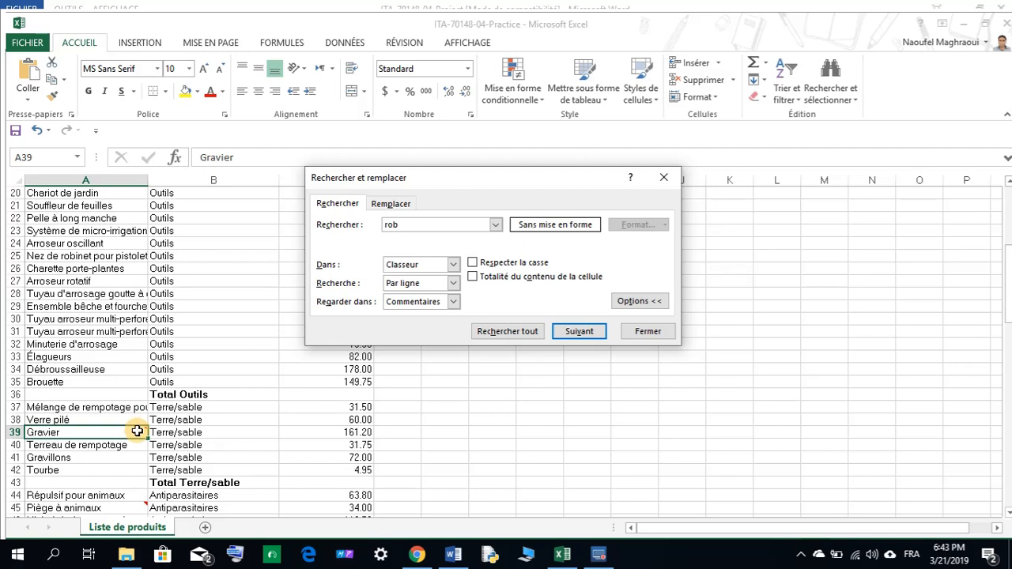
# Step through the matching cells and read each attached comment until the search returns to the first match, closing the search dialog.
pyautogui.moveTo(139, 431)
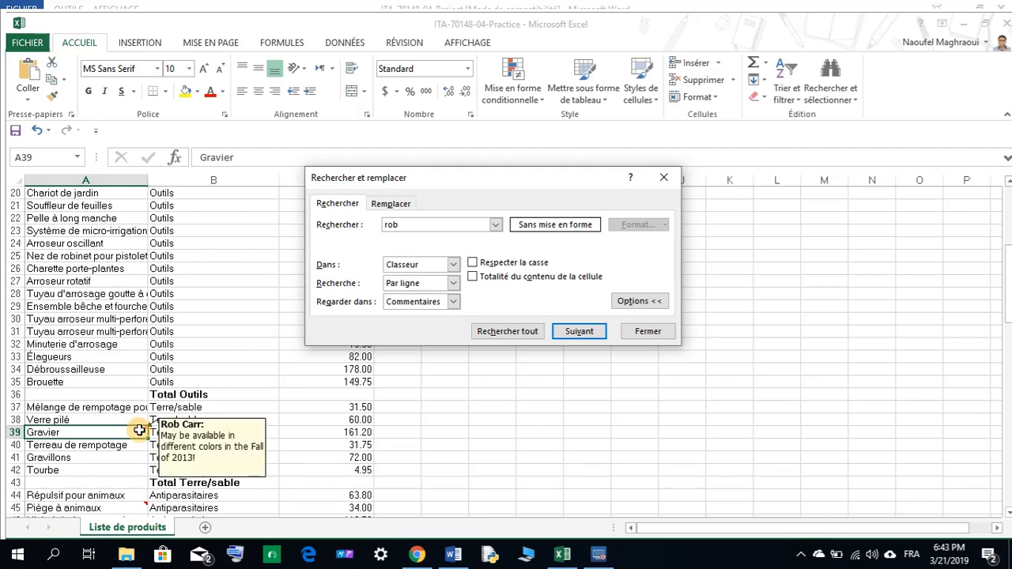
pyautogui.click(575, 333)
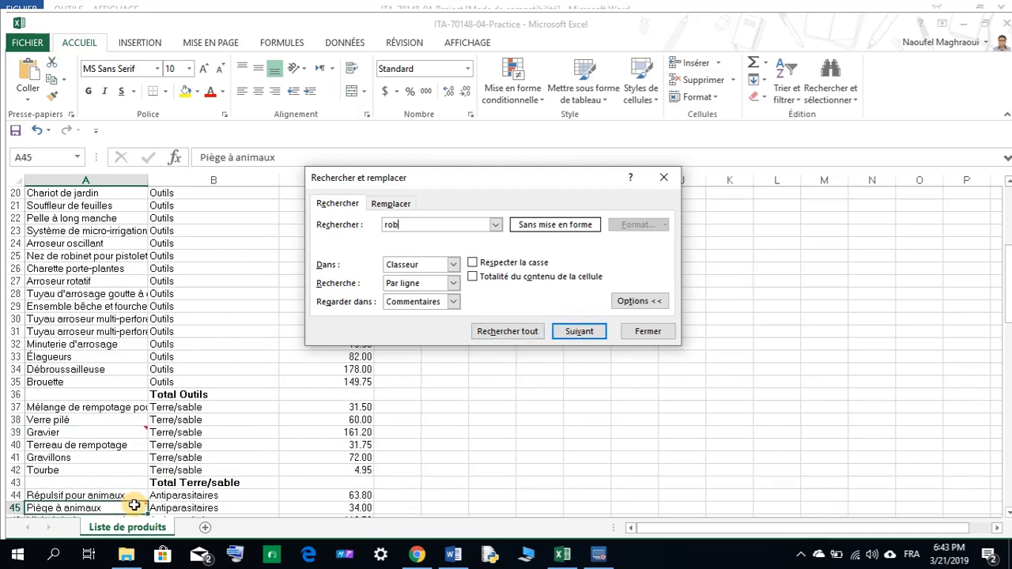
pyautogui.moveTo(134, 505)
pyautogui.scroll(-7, 135, 505)
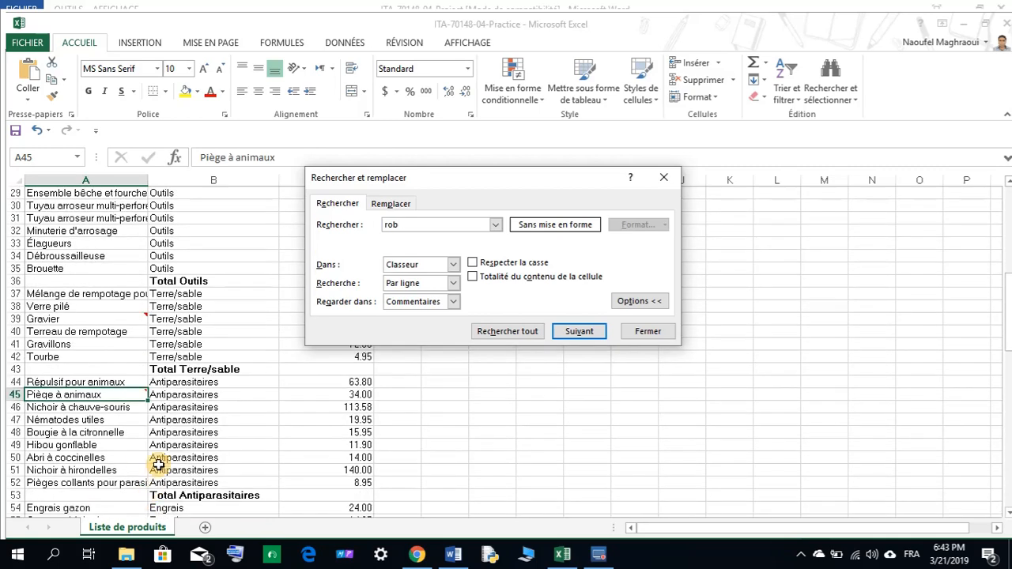
pyautogui.moveTo(133, 242)
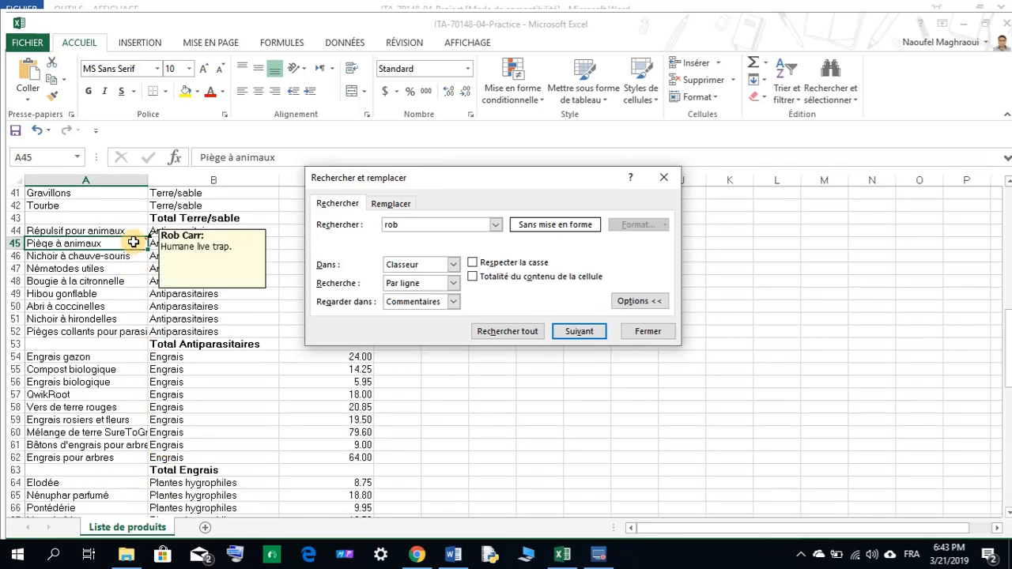
pyautogui.click(578, 331)
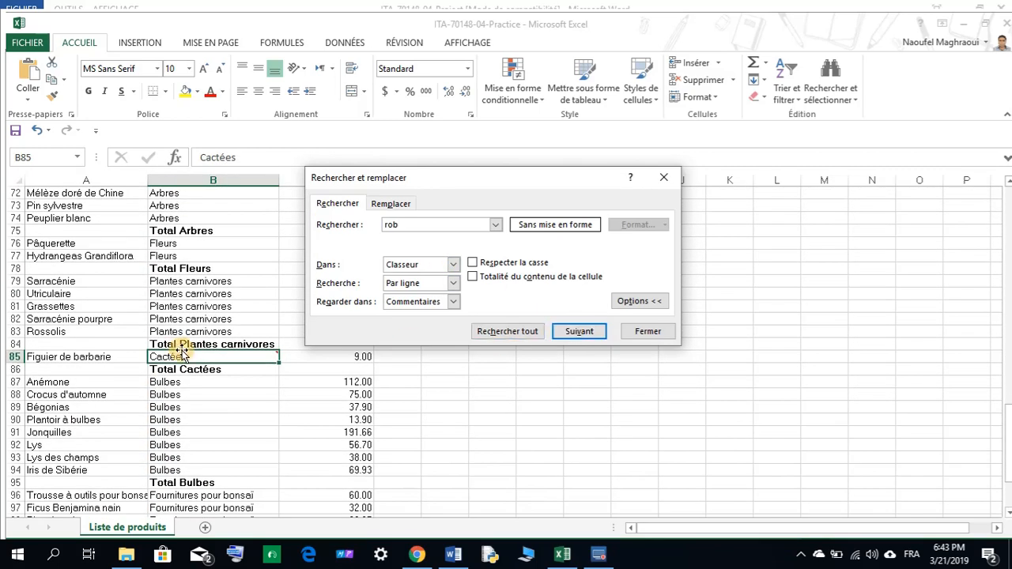
pyautogui.moveTo(168, 357)
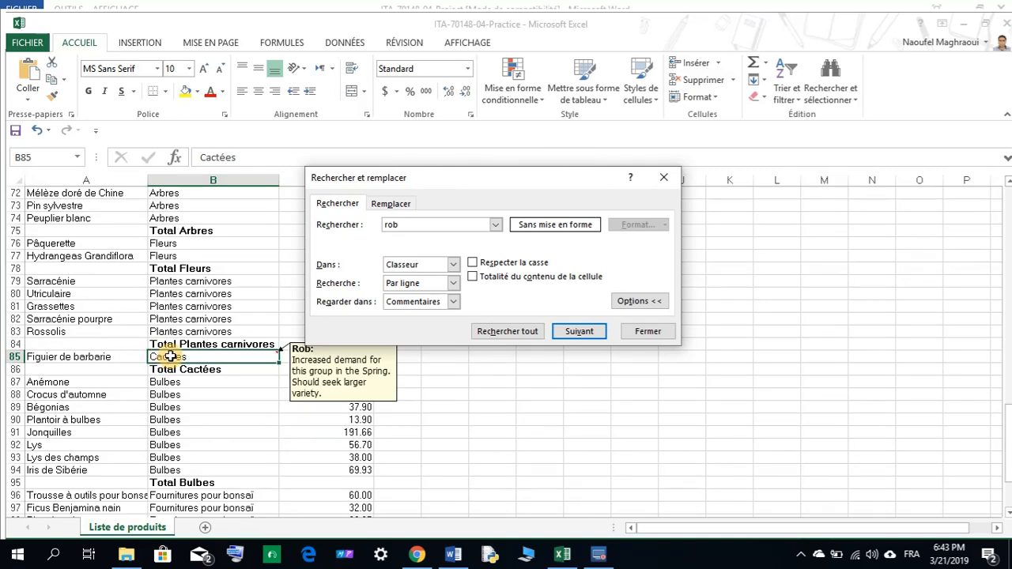
pyautogui.click(571, 336)
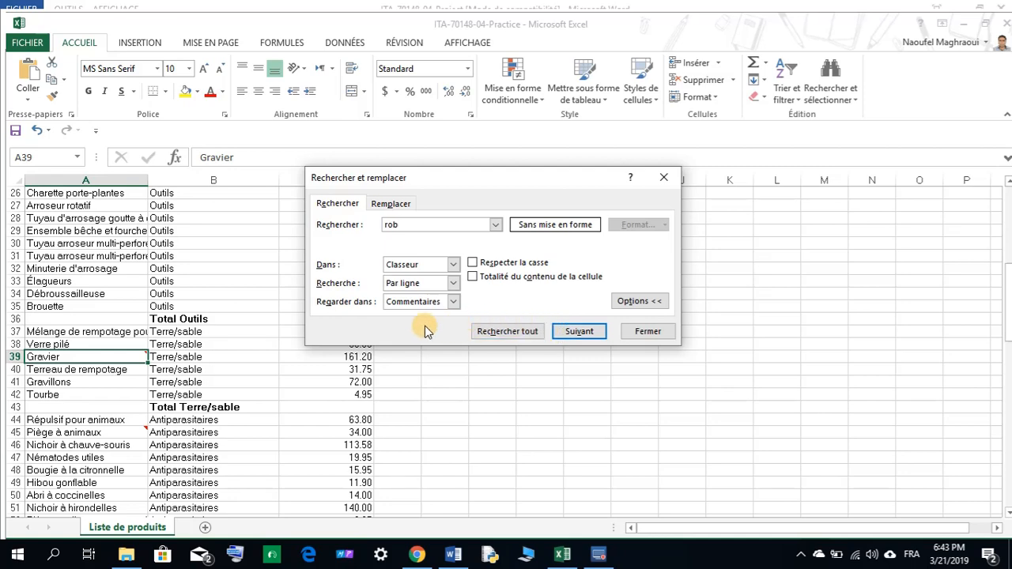
pyautogui.moveTo(125, 359)
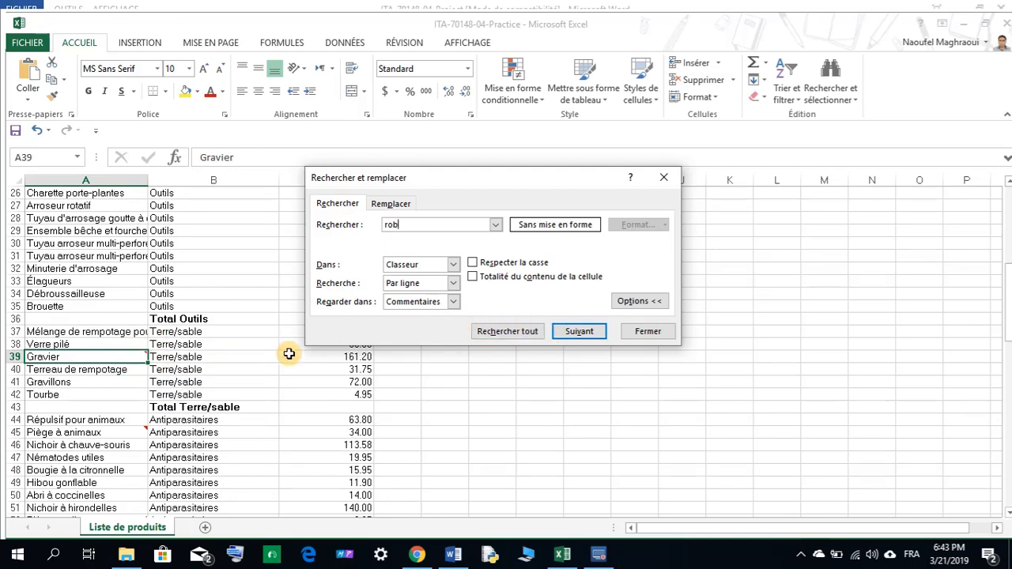
pyautogui.click(644, 332)
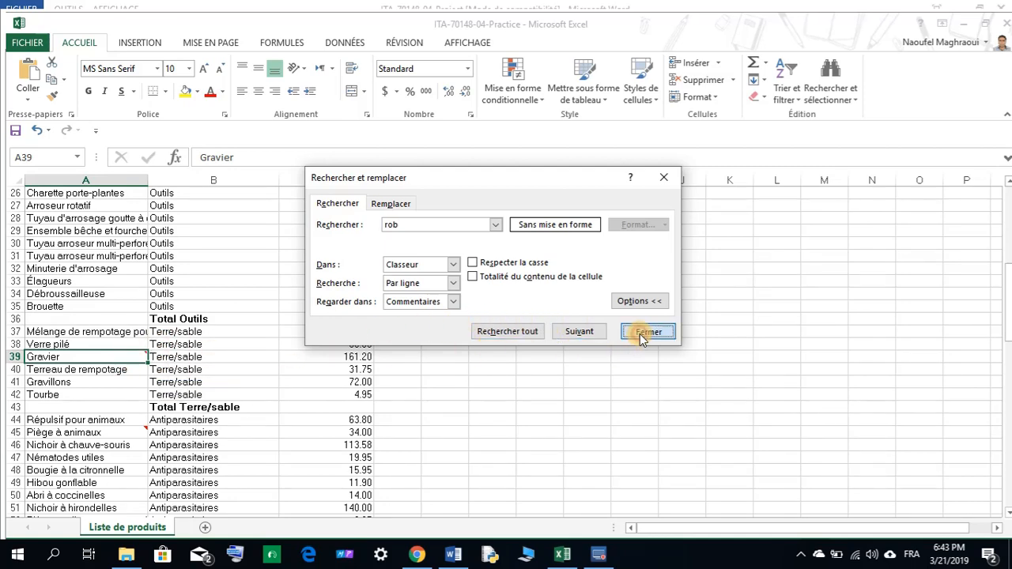
# Switch to Word and copy the file name "My-04-Practice" from instruction 5, without its extension.
pyautogui.click(418, 555)
pyautogui.click(418, 554)
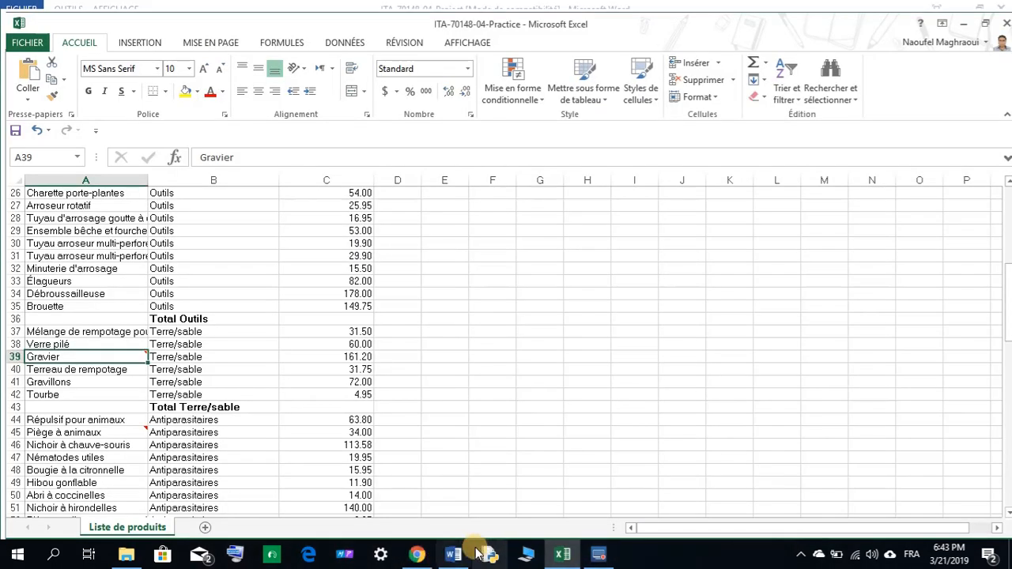
pyautogui.click(452, 558)
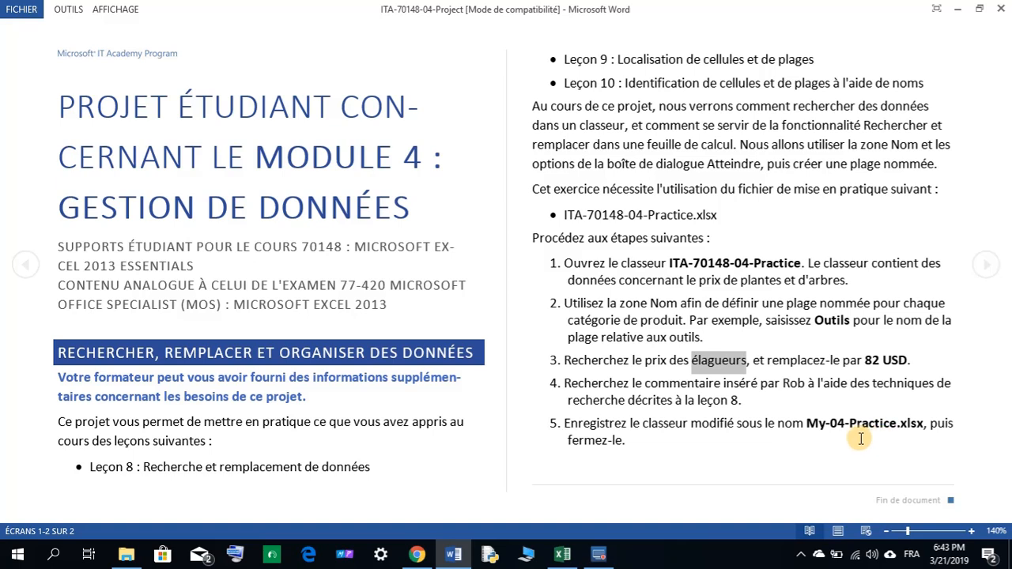
pyautogui.moveTo(807, 423); pyautogui.dragTo(888, 422)
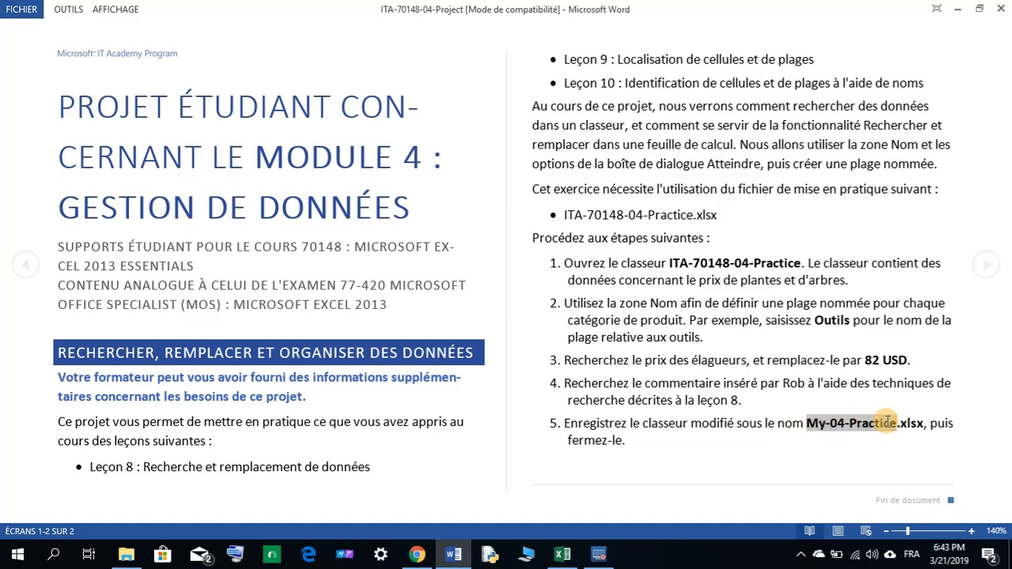
pyautogui.rightClick(869, 424)
pyautogui.click(898, 428)
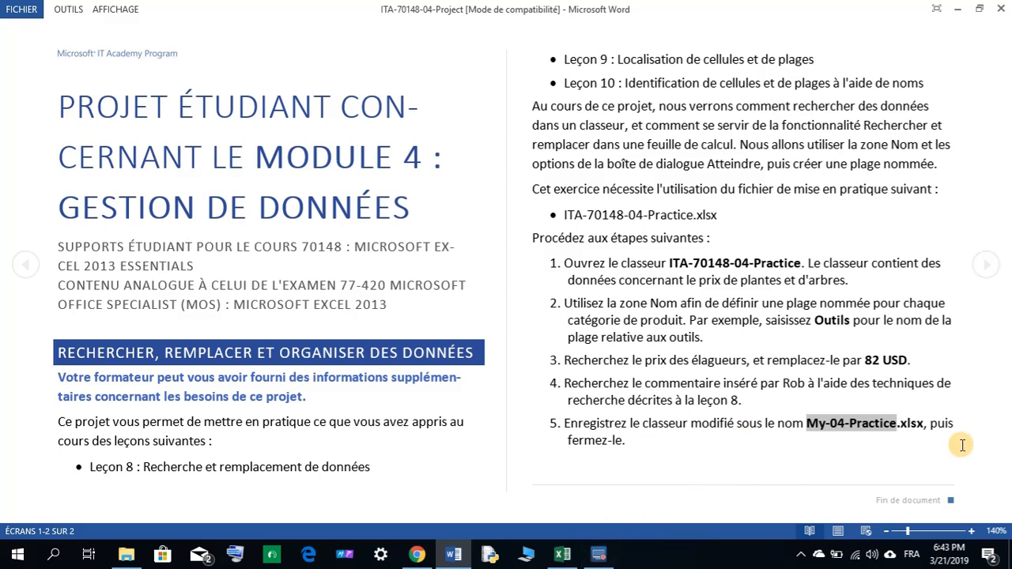
# Switch back to Excel and open the file commands for saving the modified workbook.
pyautogui.click(562, 554)
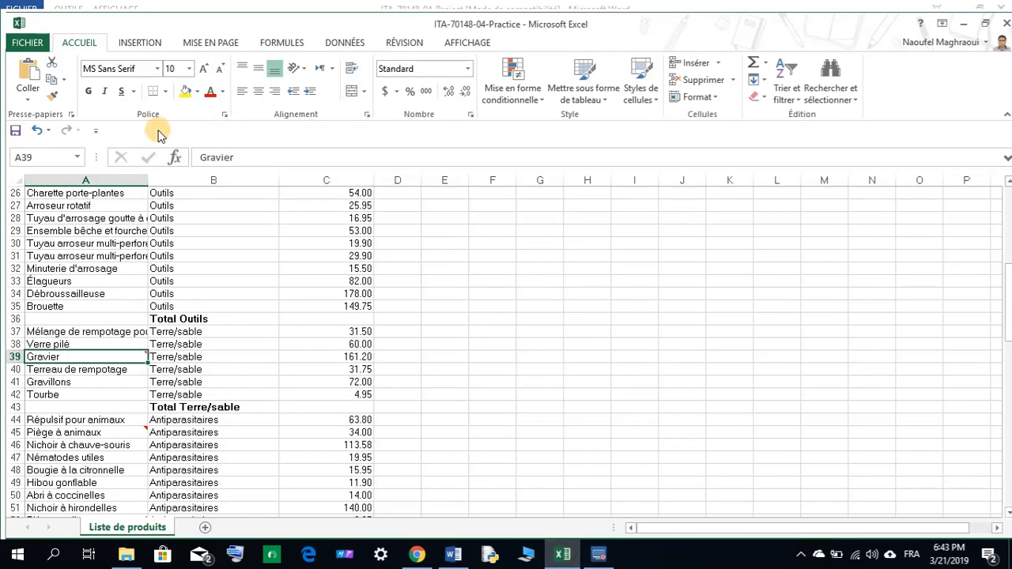
pyautogui.click(34, 43)
pyautogui.click(35, 40)
pyautogui.click(33, 44)
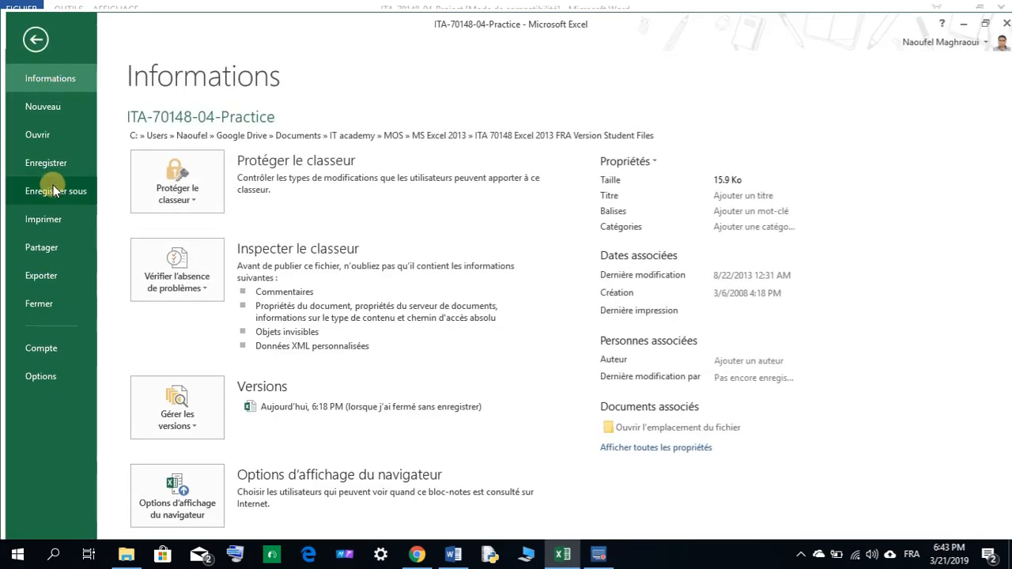